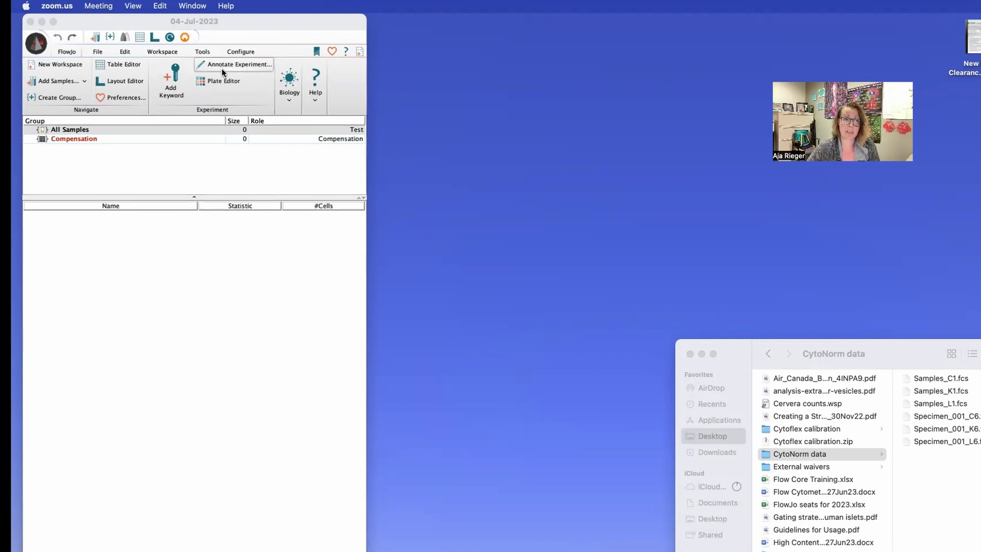
Bring up the Add Workspace Plugin prompt from Workspace > Populations > Plugins
click(164, 52)
click(163, 52)
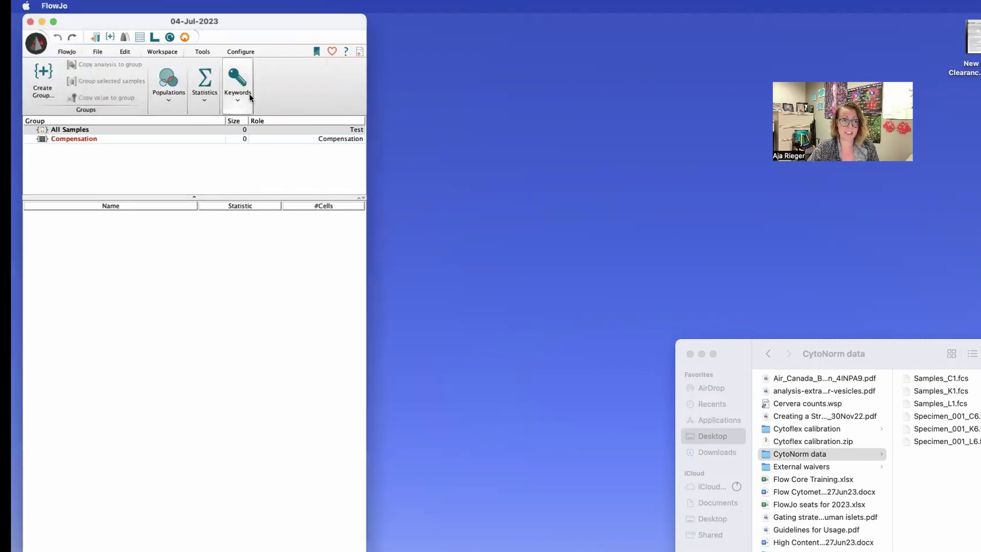
click(198, 51)
click(153, 52)
click(168, 100)
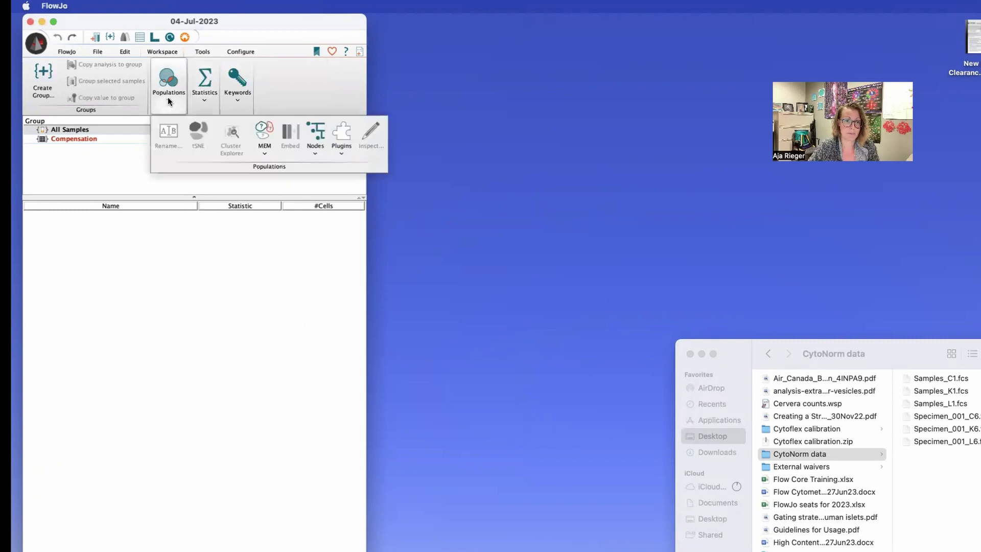
click(340, 153)
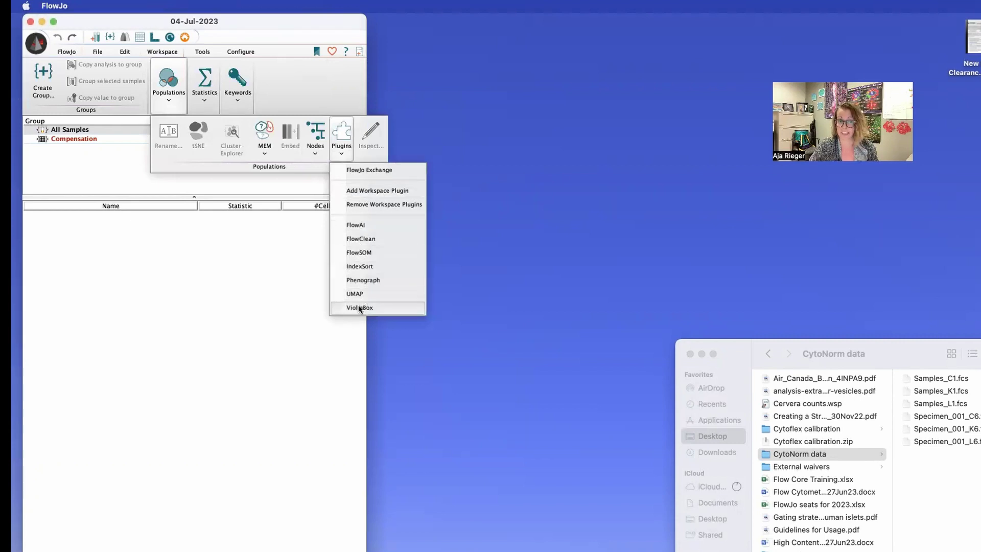
Install the CytoNorm plugin in the workspace
click(371, 192)
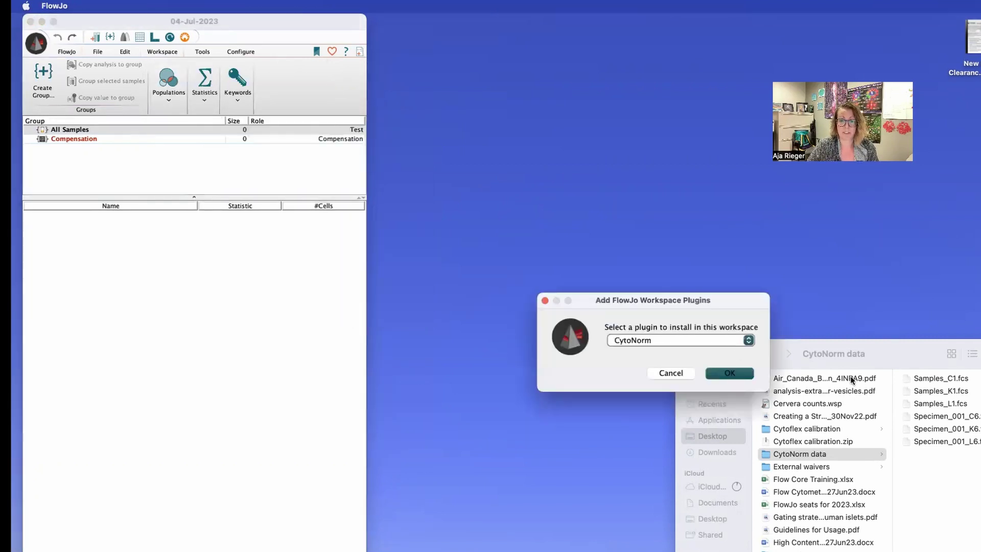
click(641, 339)
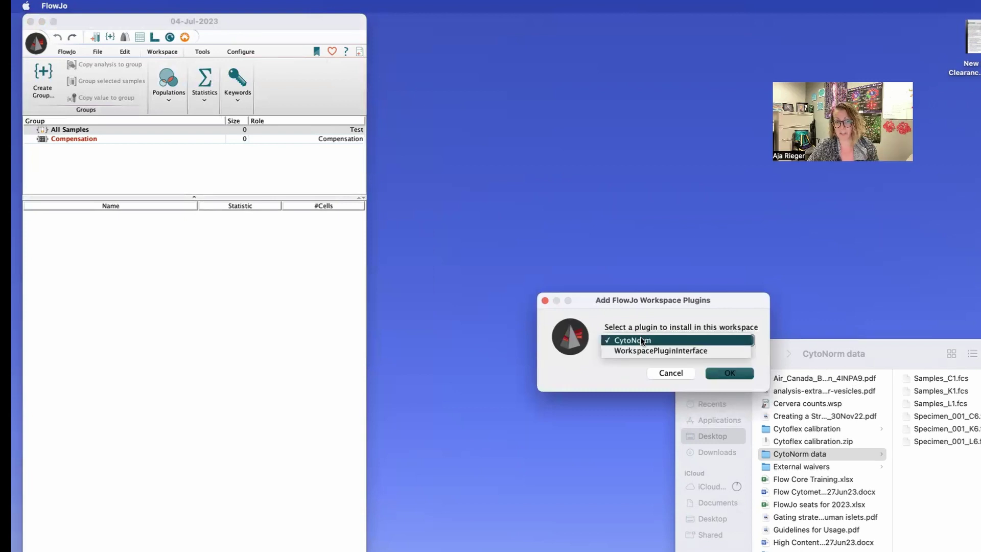
click(639, 337)
click(727, 376)
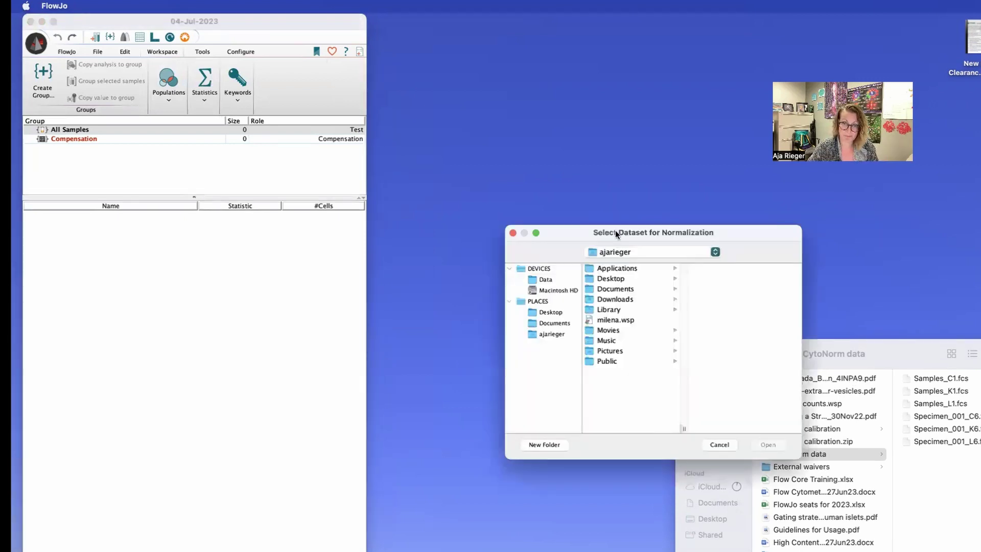
Load all six .fcs files from Desktop > CytoNorm data into CytoNorm
drag(557, 235, 498, 194)
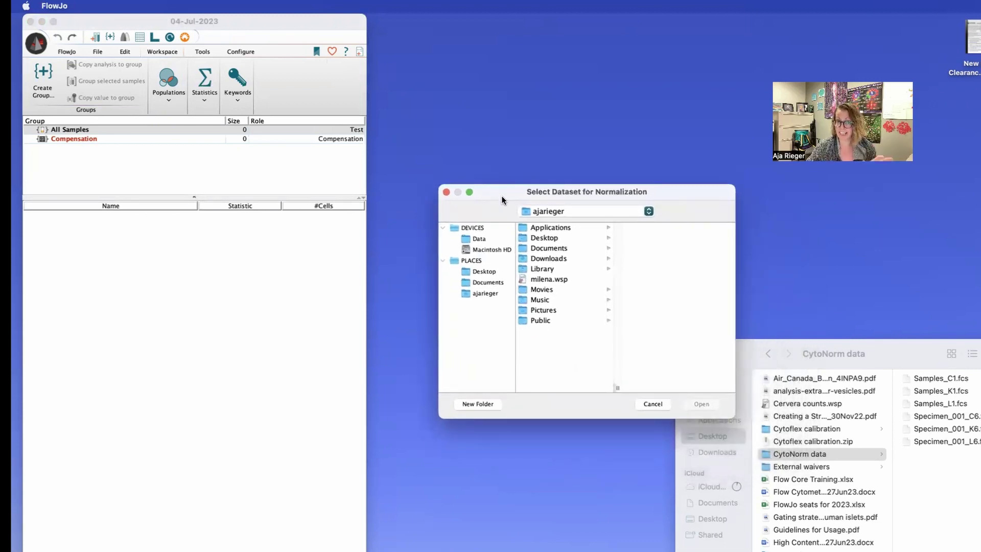
click(540, 238)
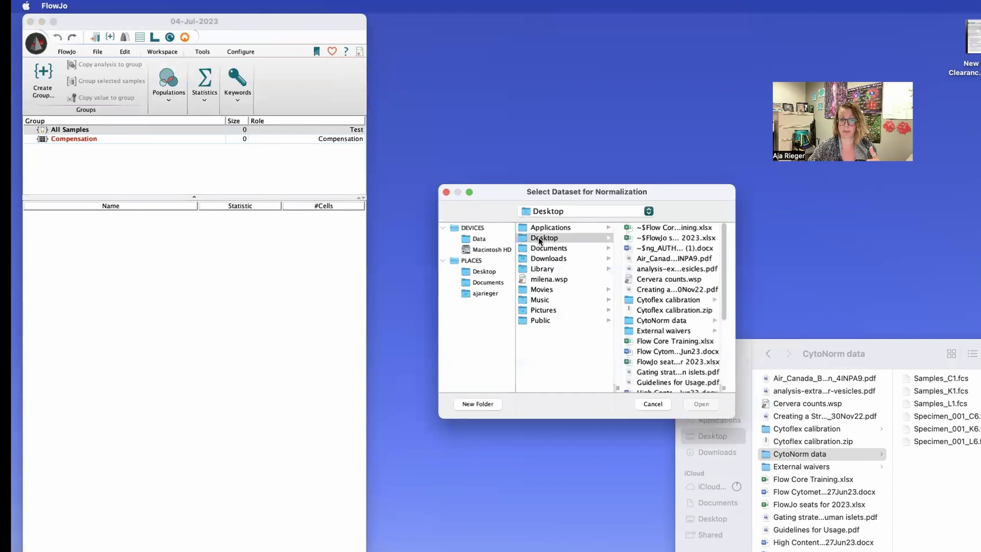
click(657, 321)
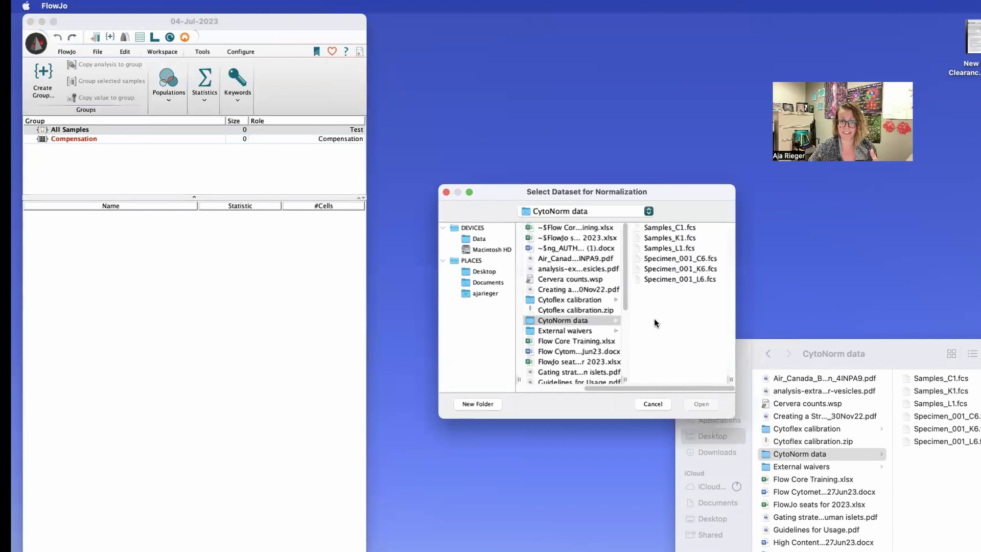
click(664, 229)
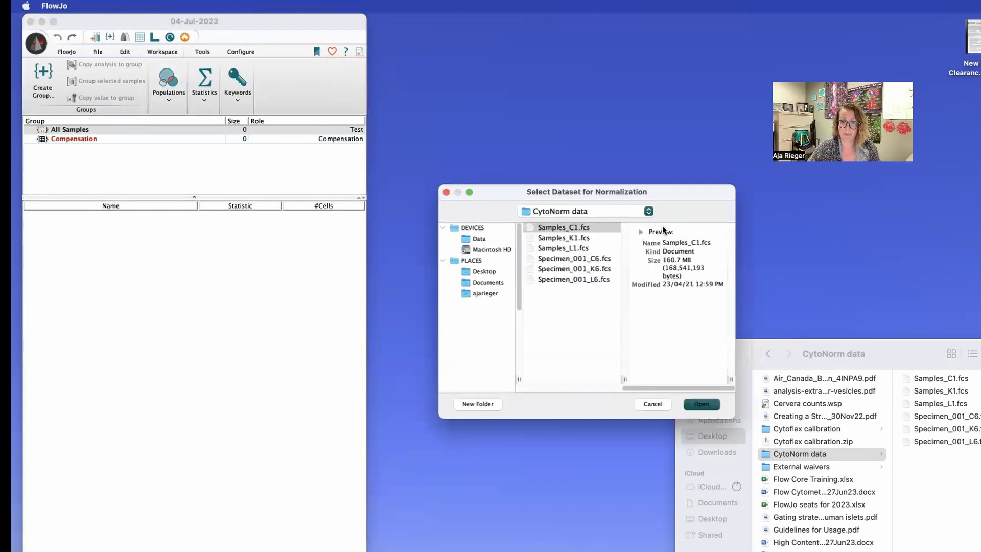
shift+click(563, 281)
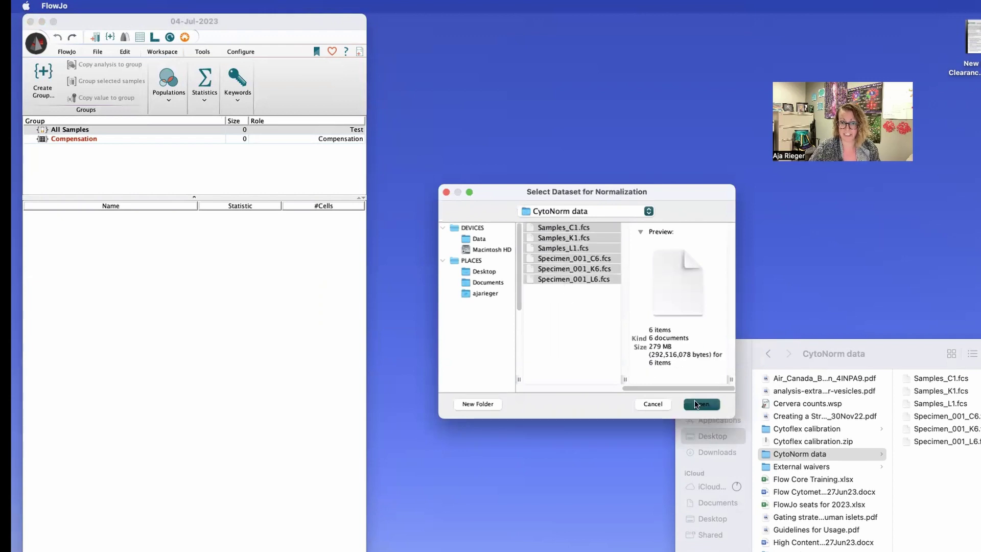
click(696, 405)
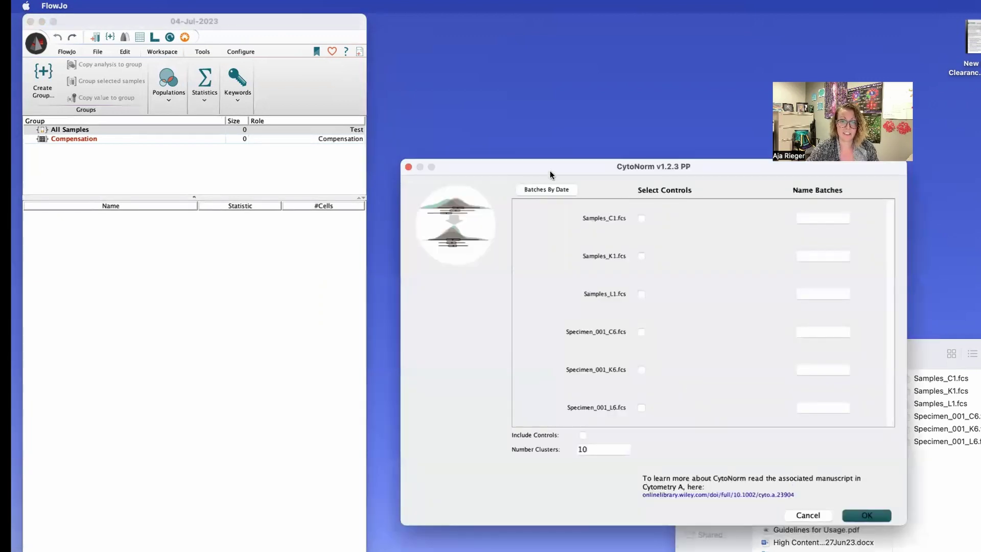
Mark Samples_C1 and Specimen_001_C6 as controls, name batches by date, and include controls
drag(550, 175, 399, 149)
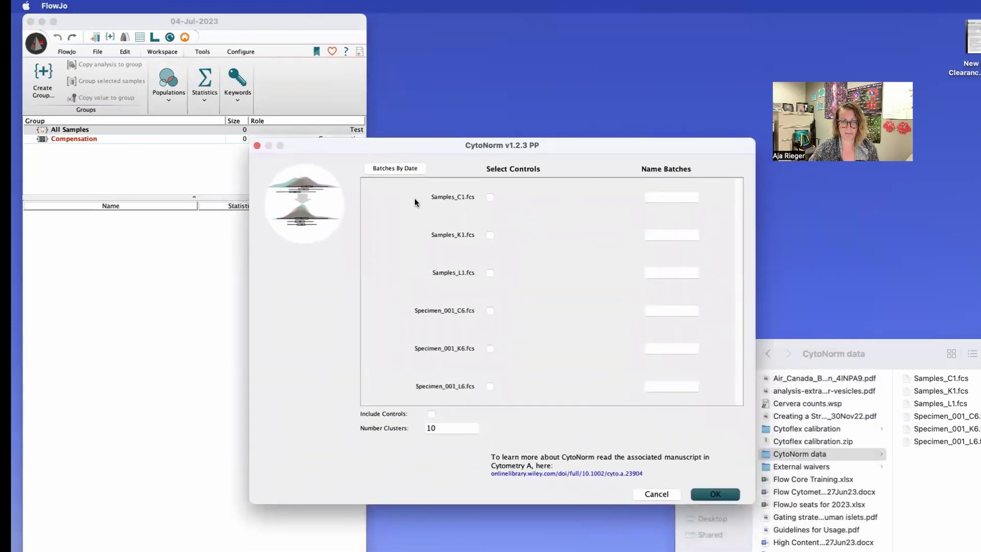
click(490, 197)
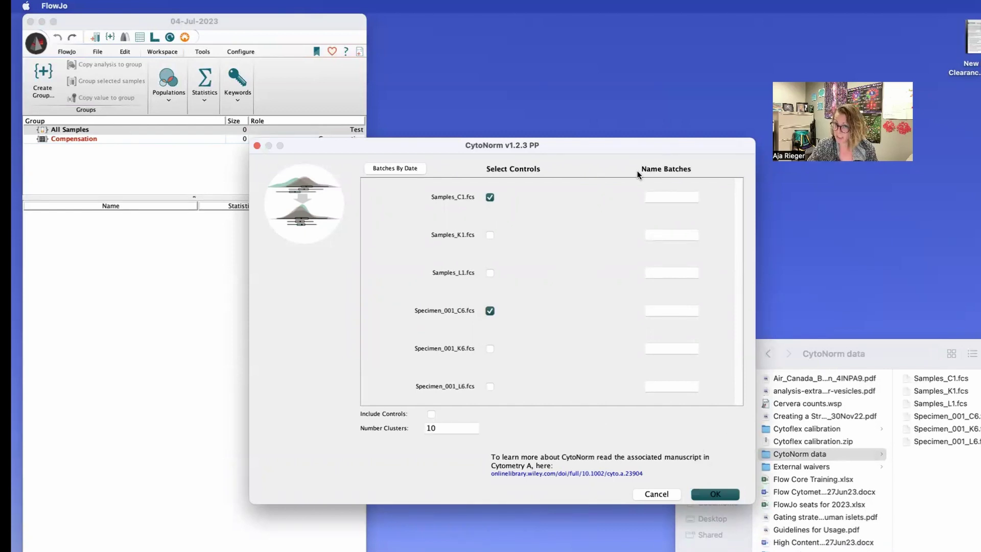
click(674, 198)
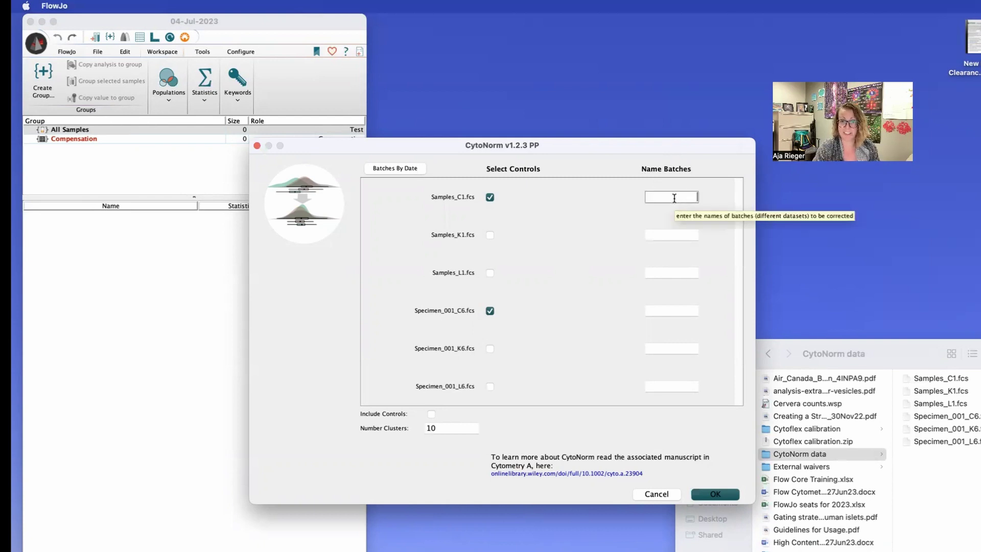
click(392, 168)
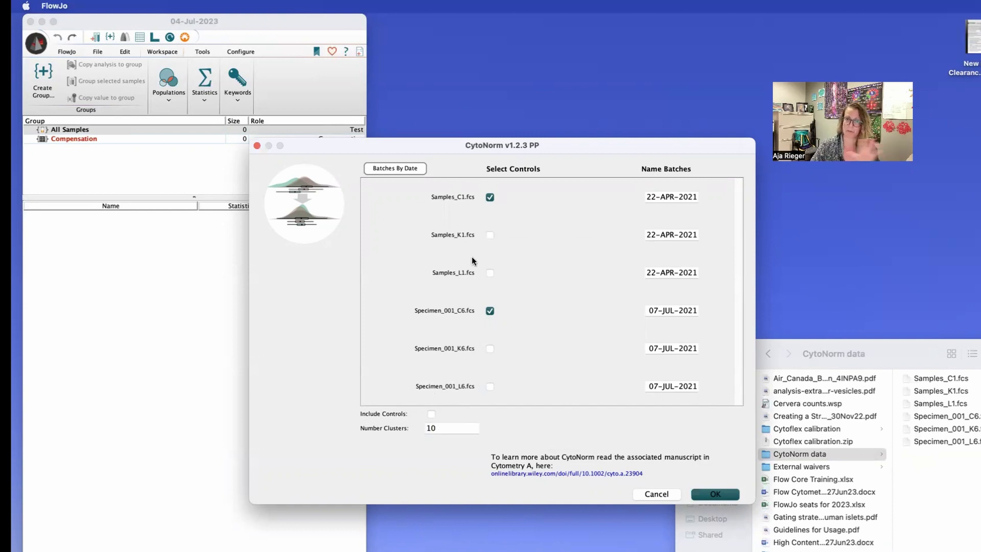
click(431, 414)
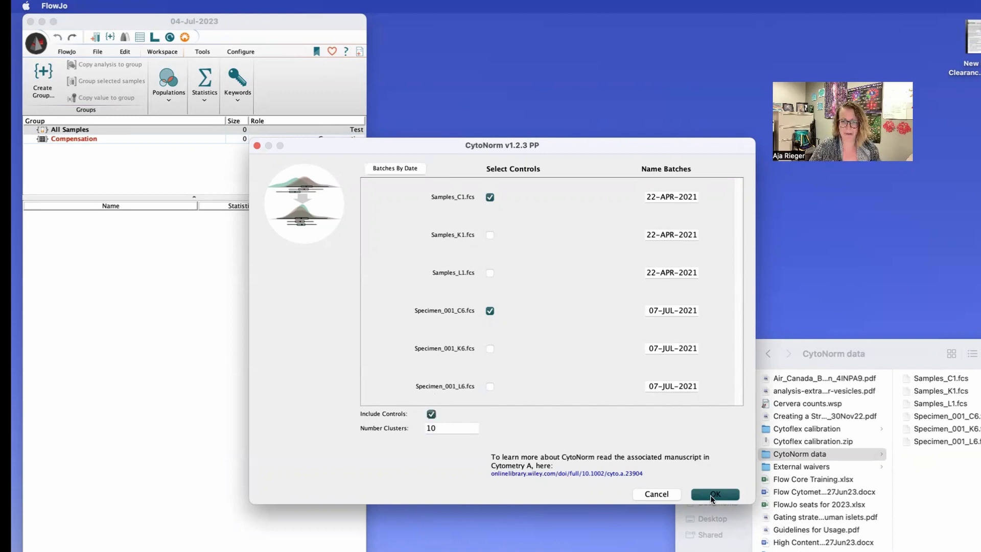
Run the CytoNorm normalization on the six samples
click(714, 495)
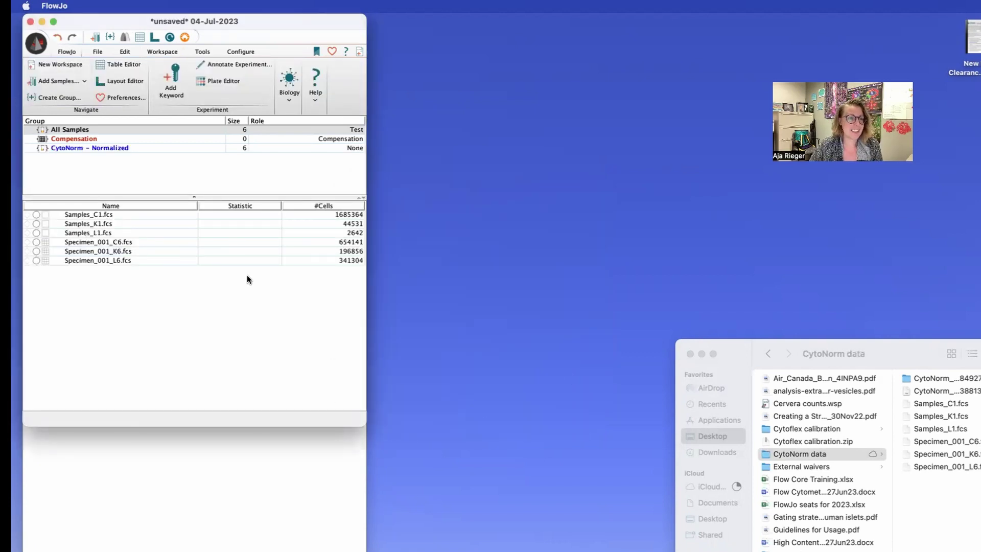
Create an empty 'Raw data' group below the CytoNorm – Normalized group
click(101, 147)
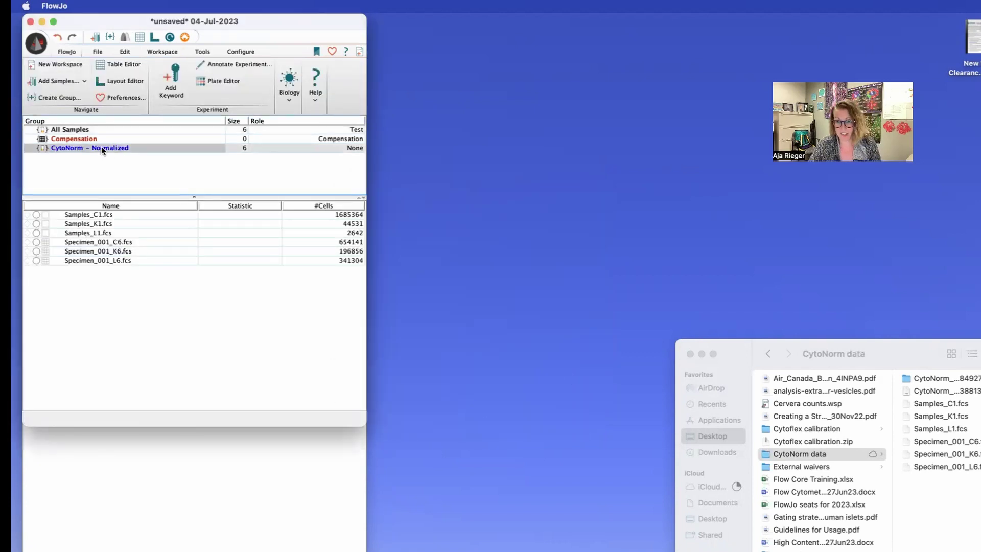
drag(931, 359, 810, 312)
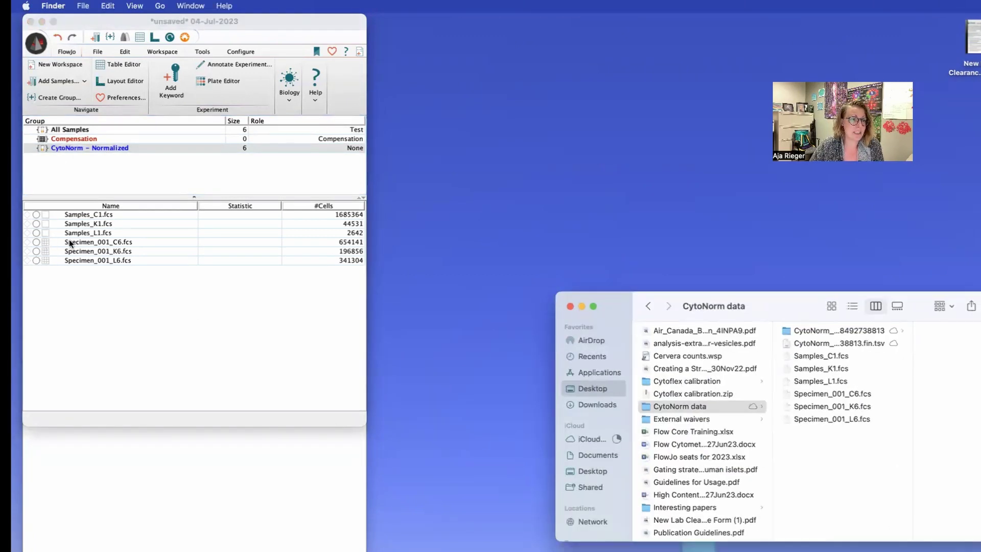
click(65, 96)
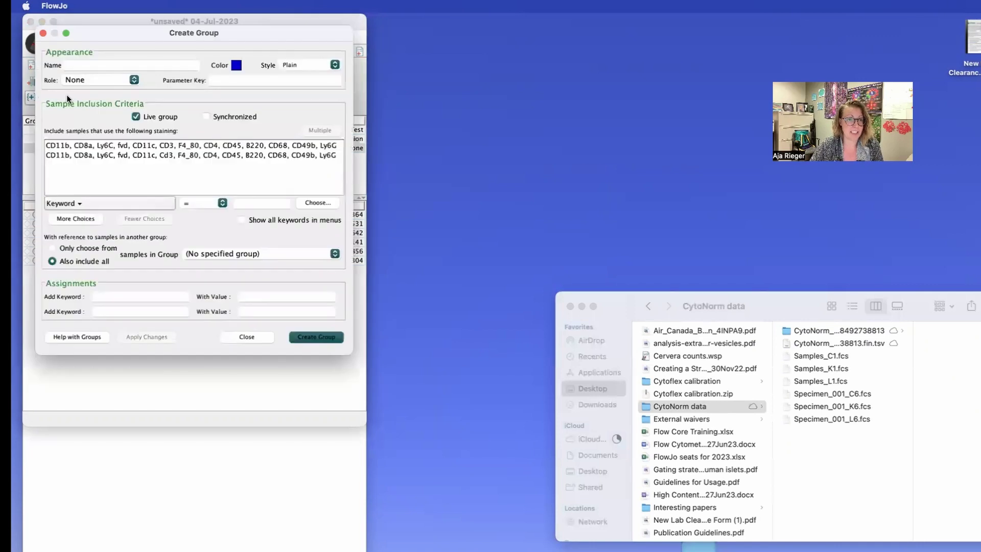
text(RAw da)
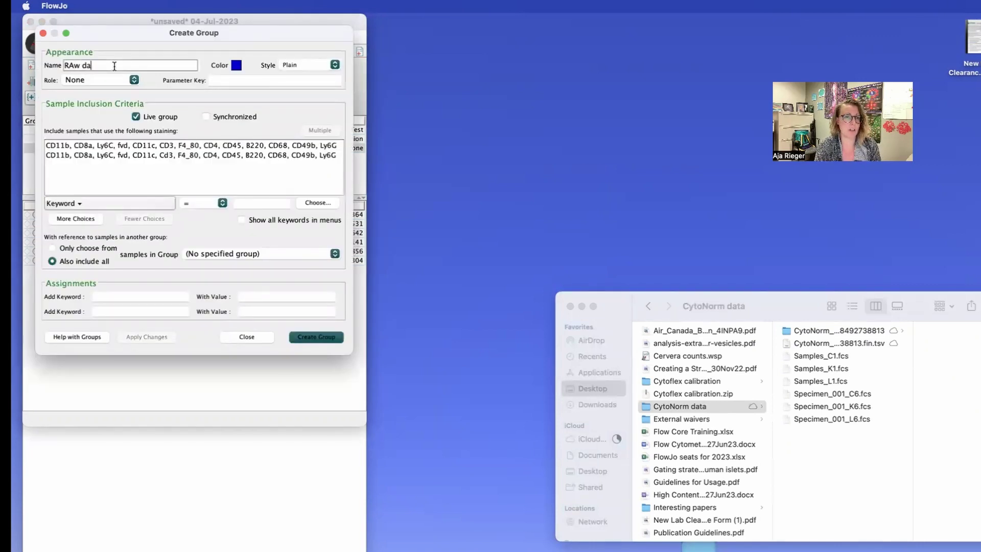
key(BackSpace)
key(BackSpace)
text(aw)
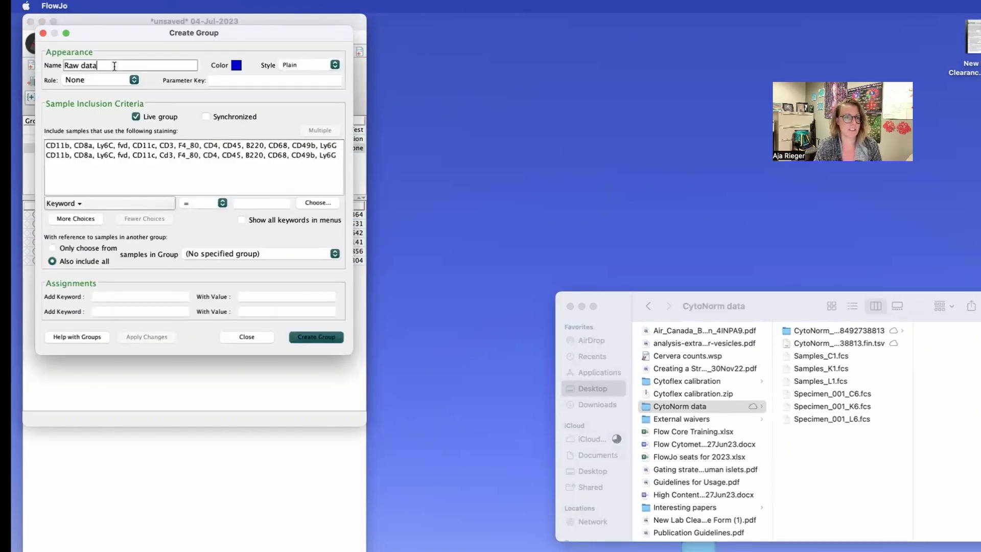
key(Return)
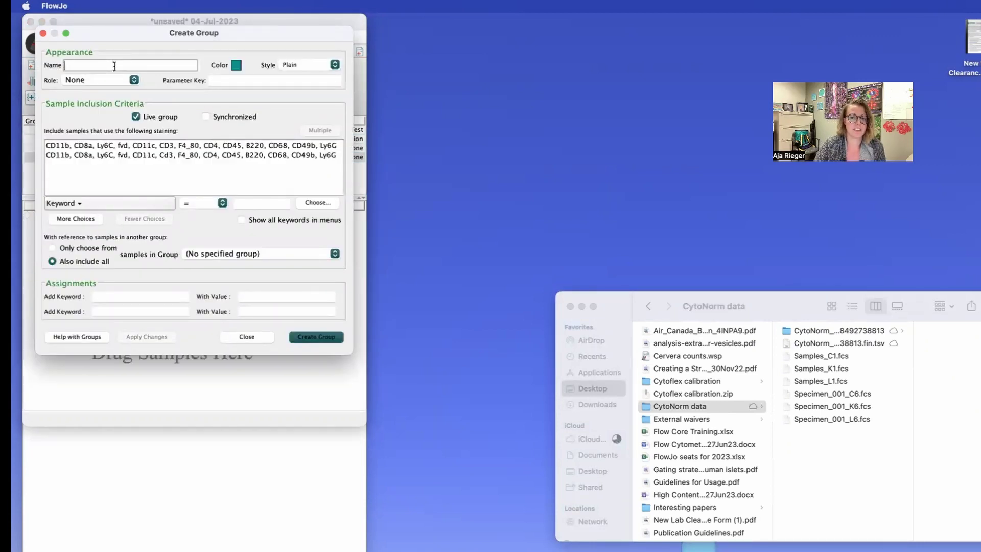
click(242, 336)
double_click(63, 157)
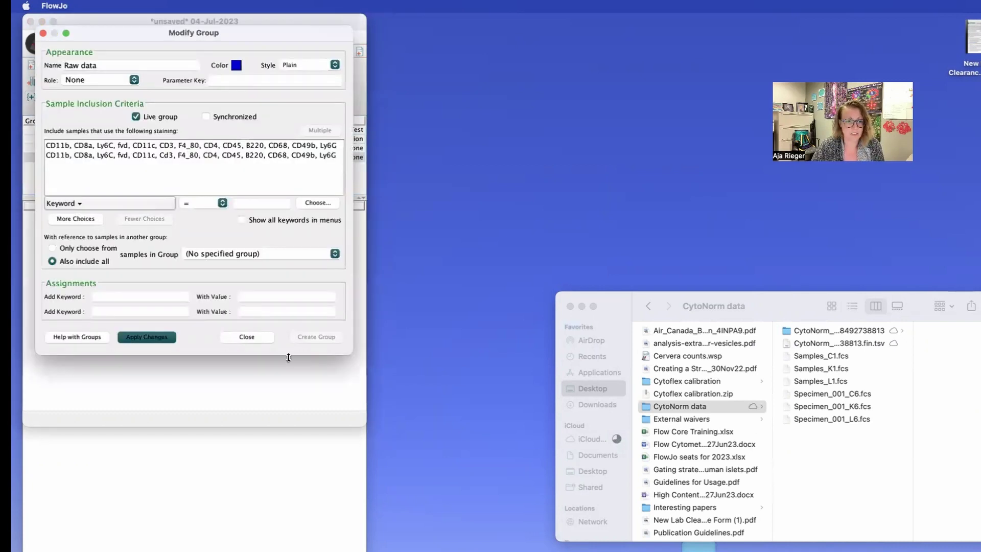
click(247, 337)
Select the six .fcs files in Finder and drag them into FlowJo's Raw data group
click(817, 392)
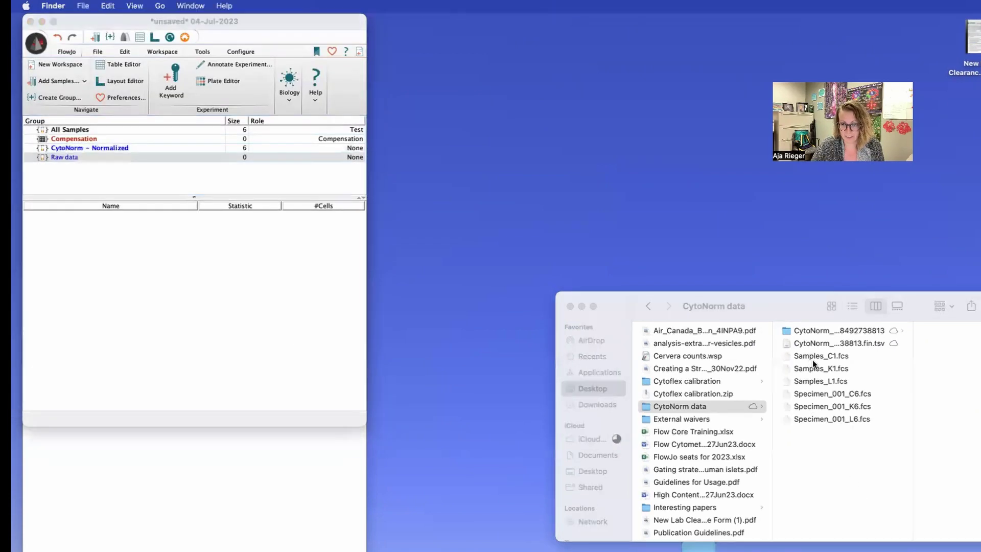
key(cmd+a)
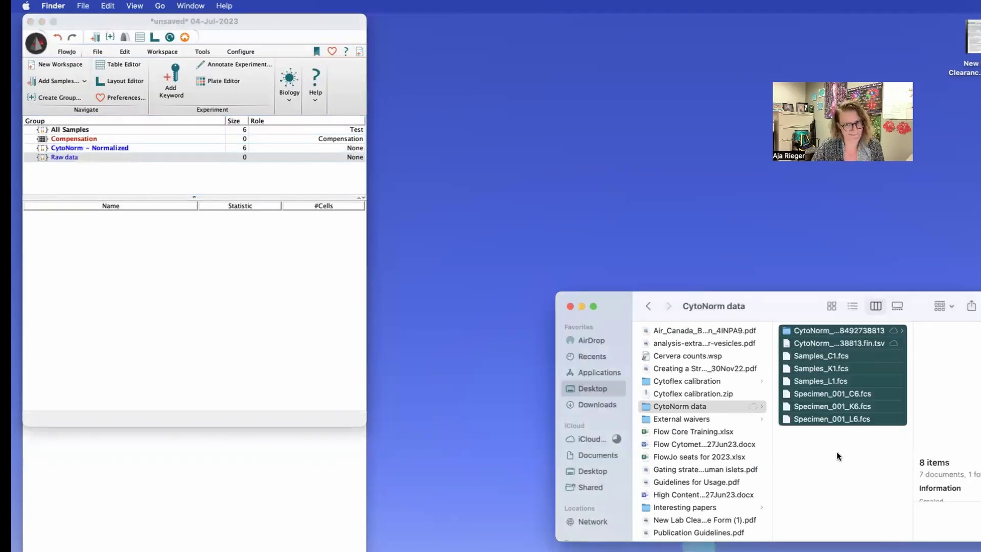
key(Left)
click(817, 357)
shift+click(822, 419)
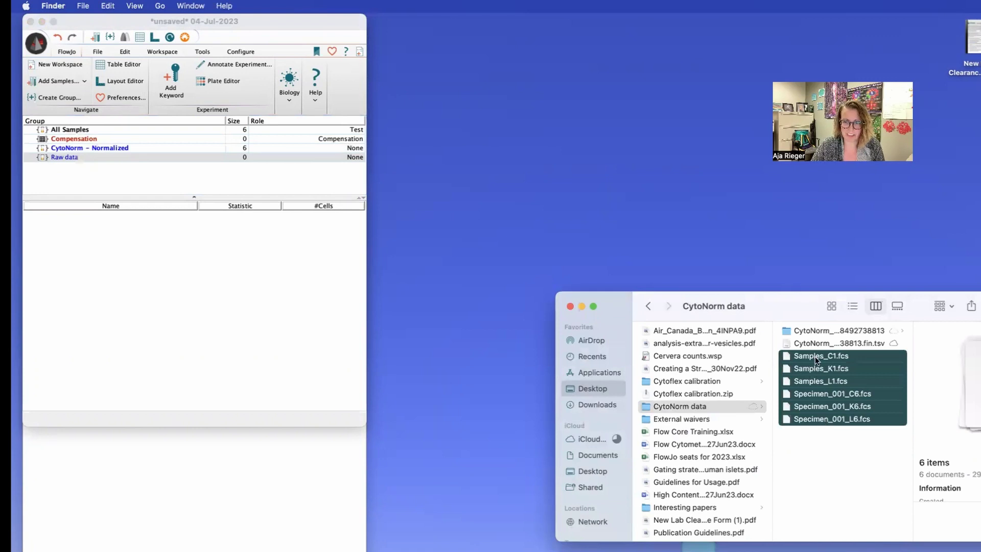
drag(816, 360, 134, 260)
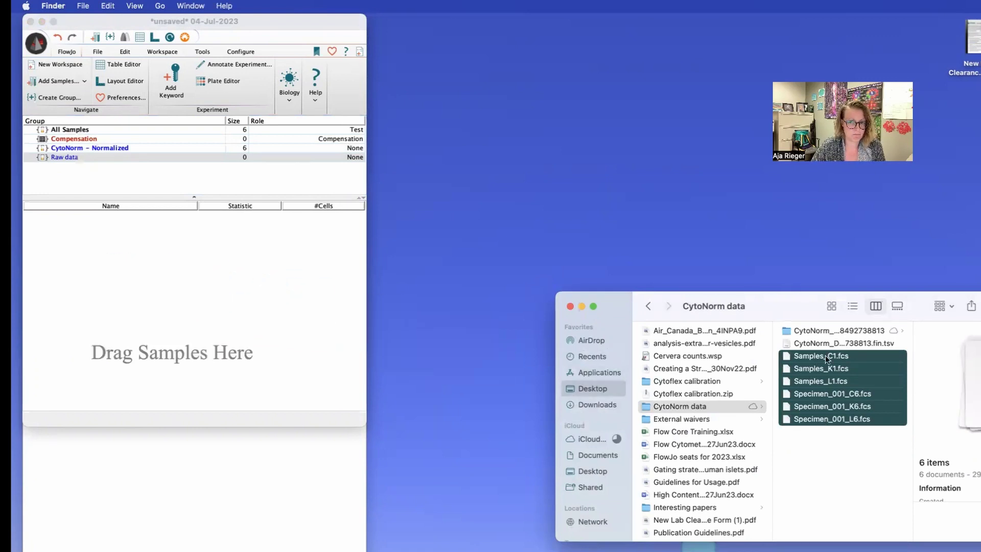
drag(826, 354, 128, 234)
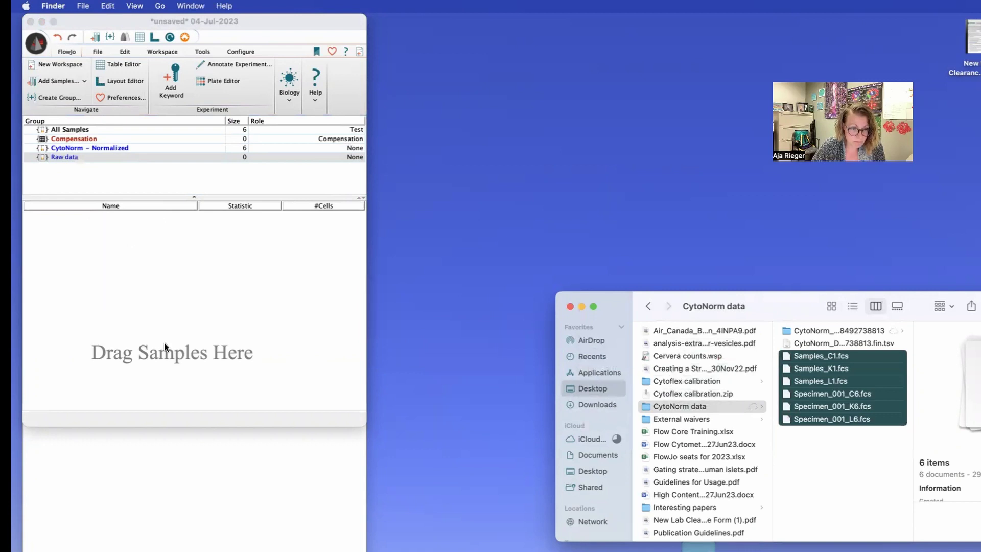
drag(226, 426, 222, 550)
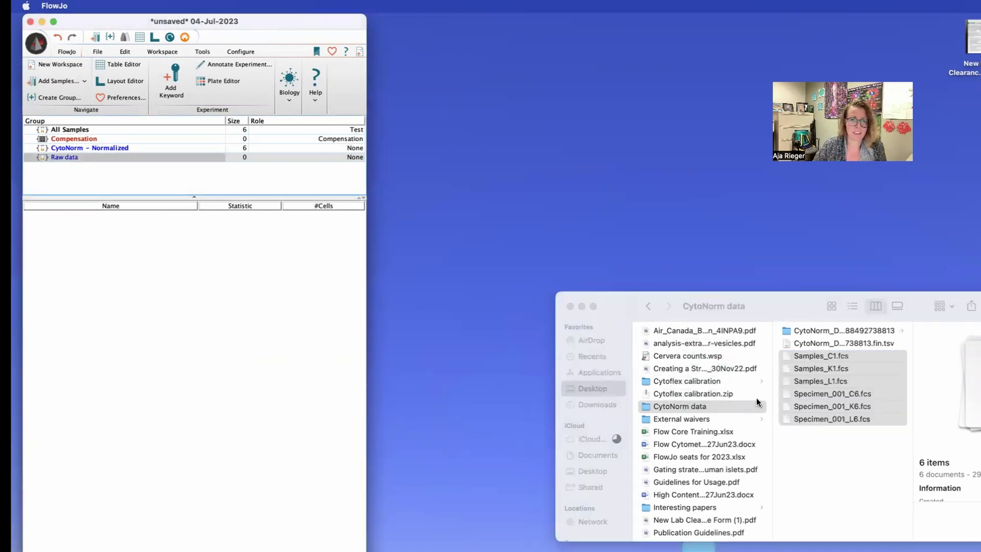
drag(826, 354, 69, 151)
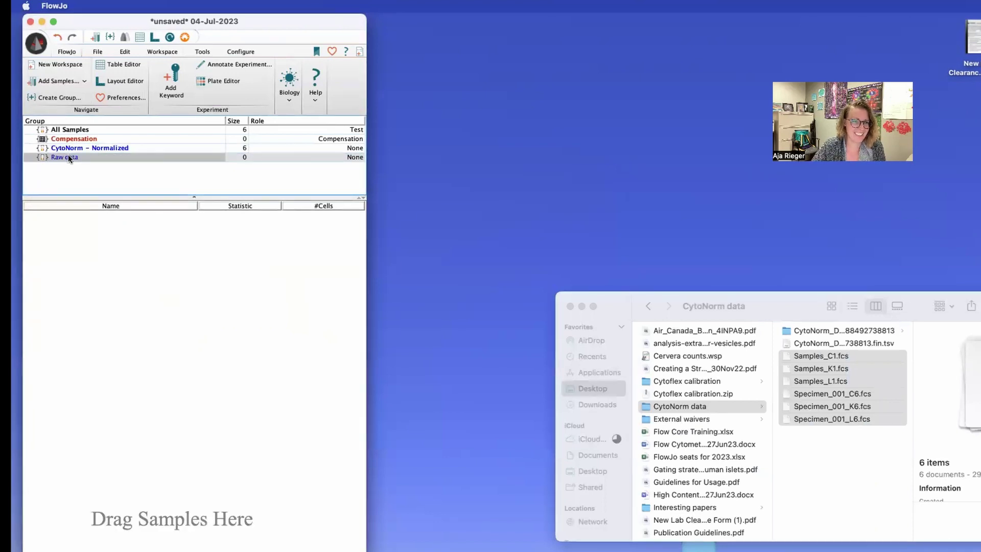
click(56, 95)
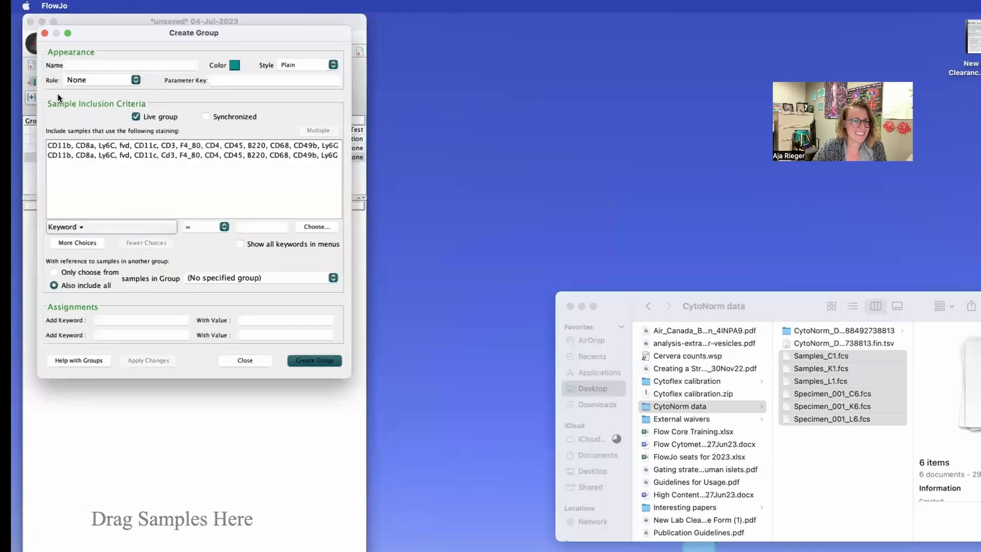
click(90, 66)
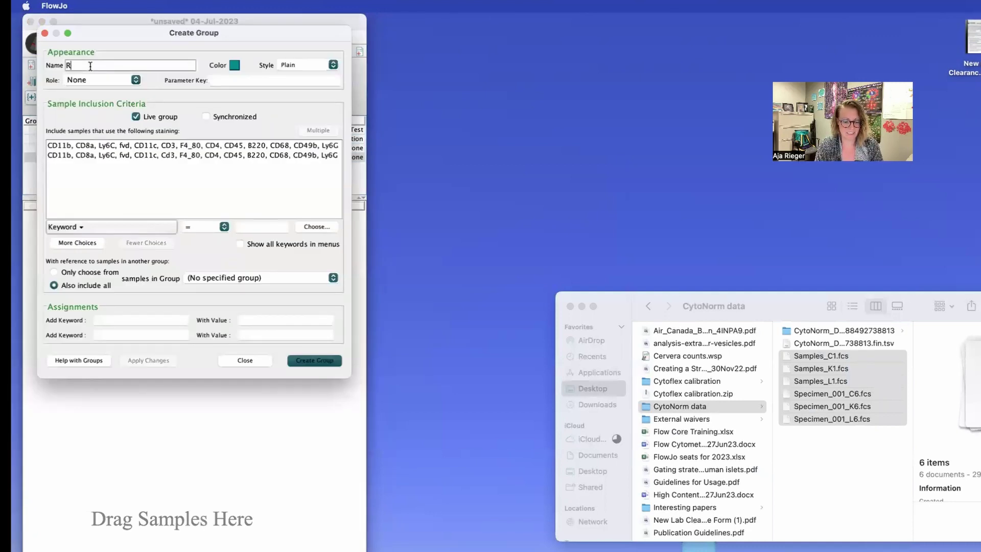
text(RAW data)
key(super+a)
key(BackSpace)
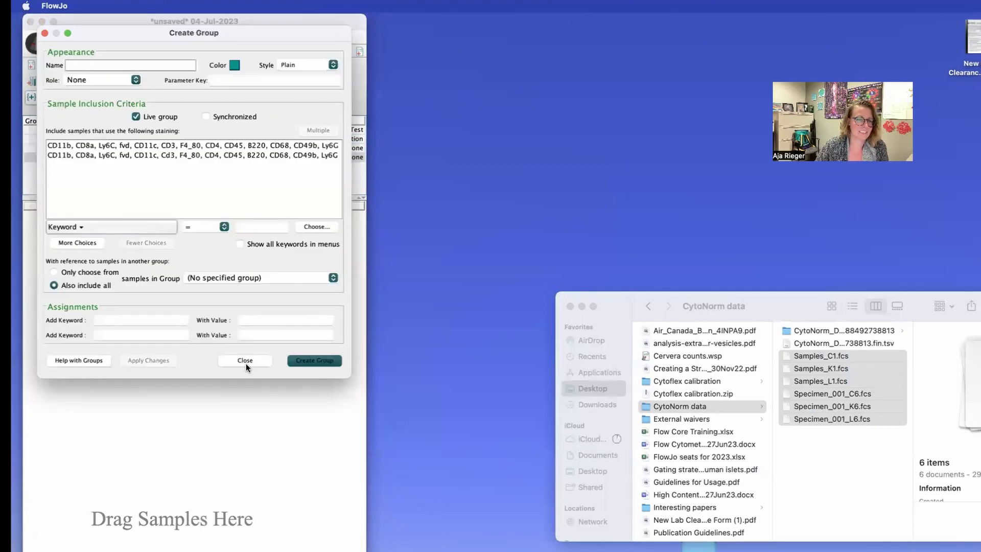
click(246, 362)
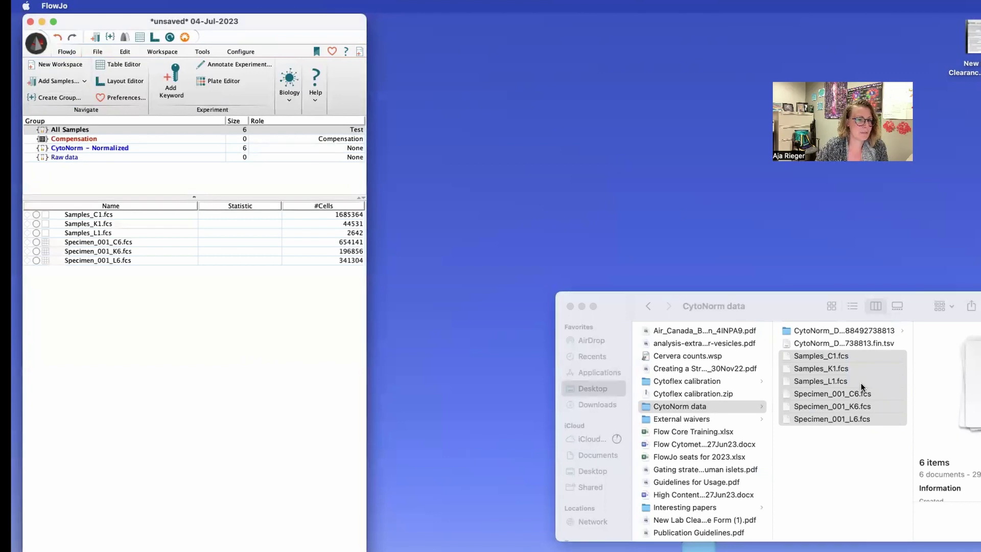
click(73, 159)
drag(807, 358, 72, 244)
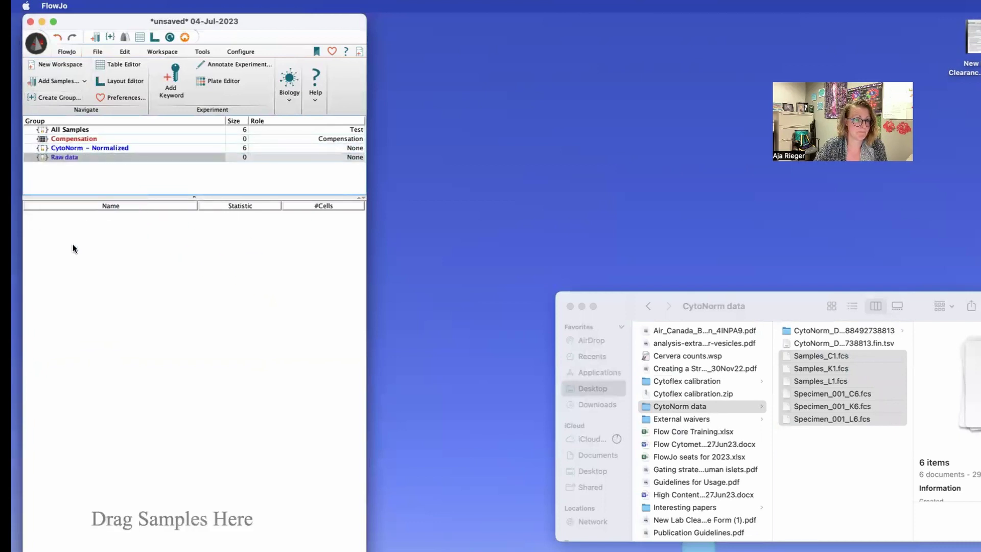
Load the six raw .fcs files from Finder into the second workspace
drag(167, 19, 259, 26)
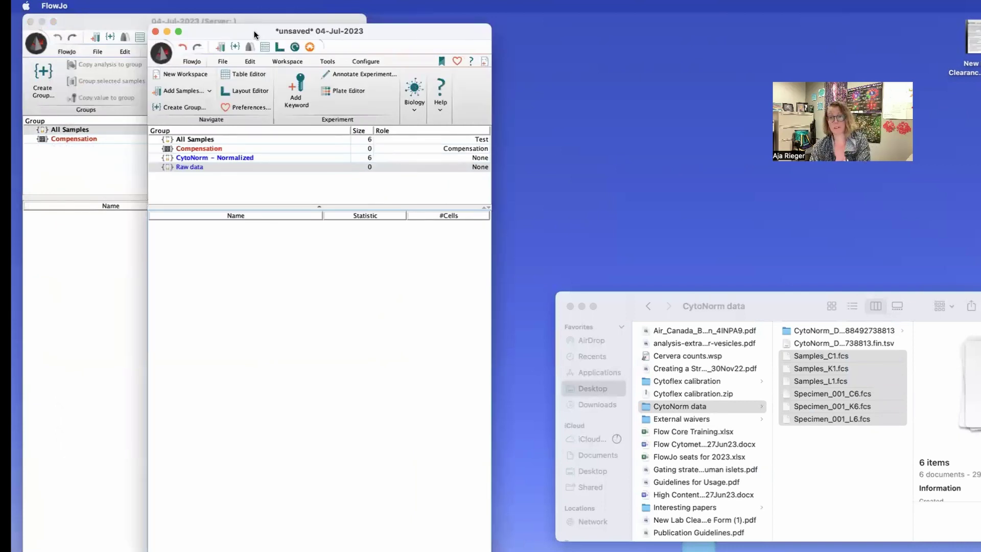
drag(258, 35, 353, 47)
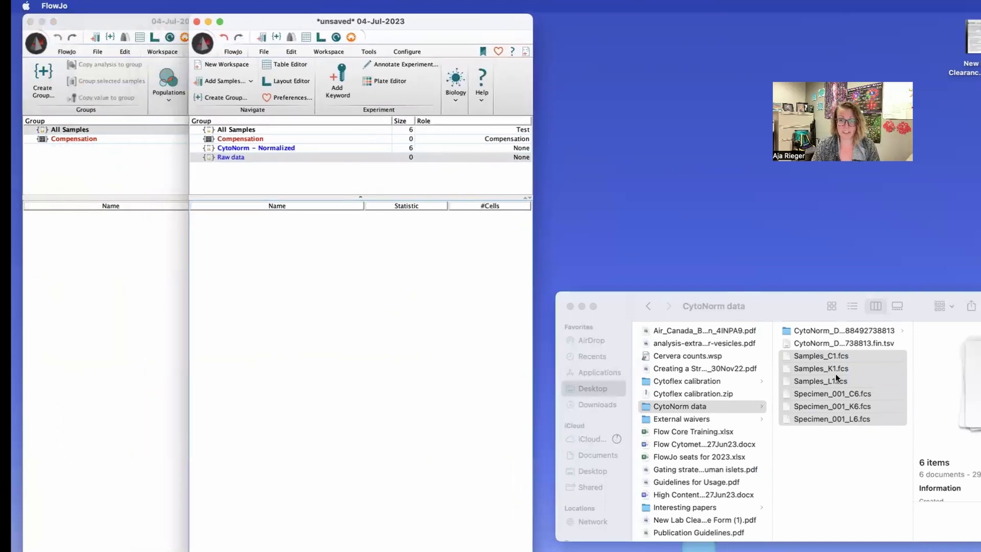
drag(829, 355, 90, 287)
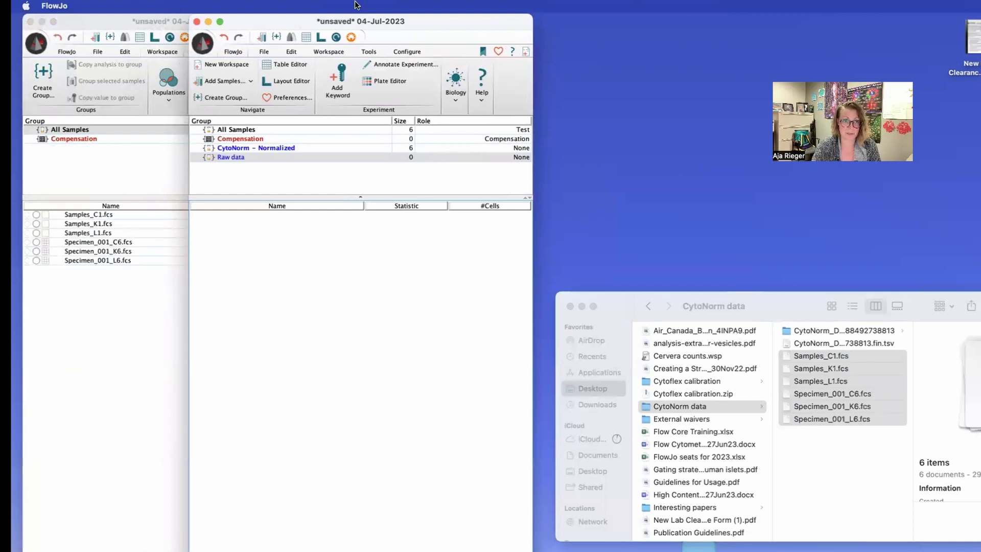
drag(379, 21, 544, 27)
Apply the acquisition-defined compensation matrix to All Samples in the normalized workspace
click(411, 156)
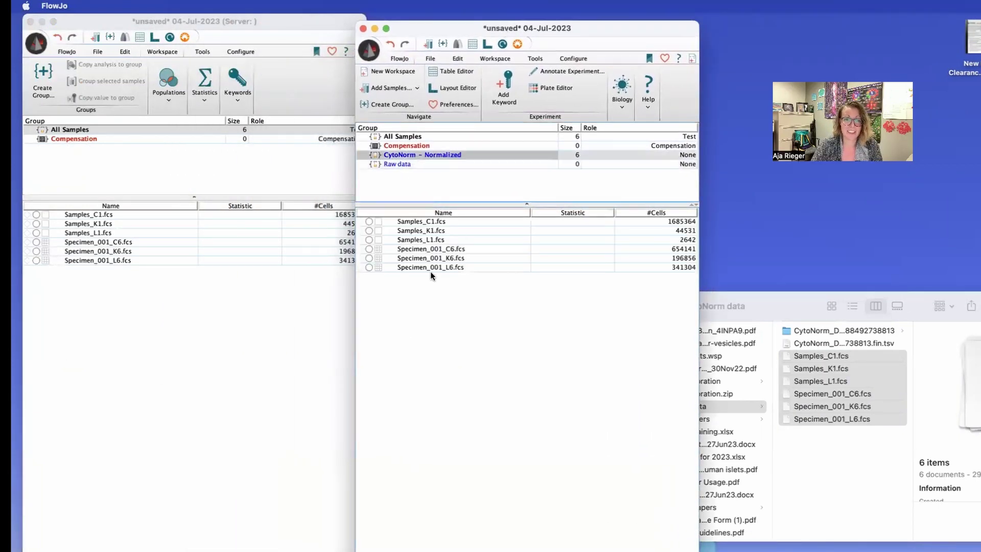
click(434, 250)
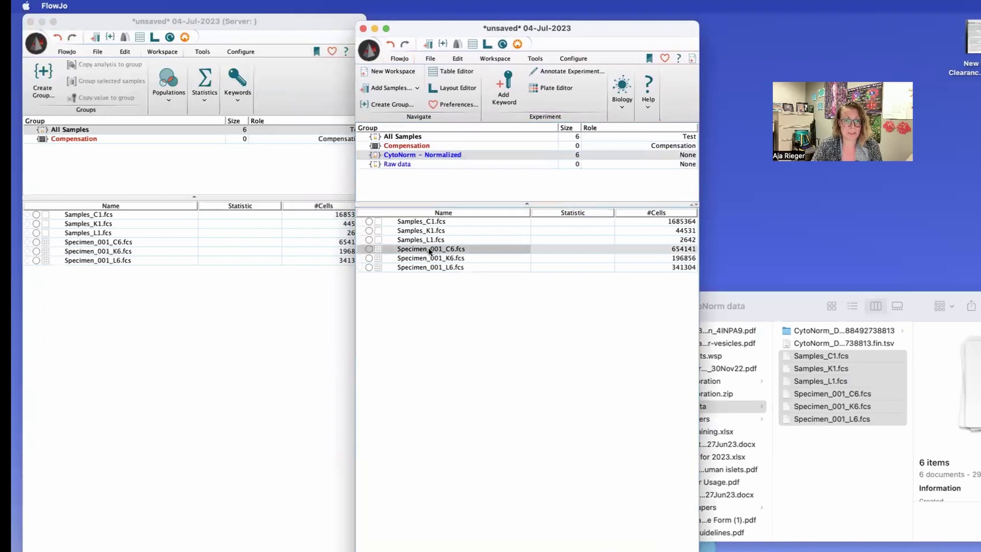
double_click(379, 253)
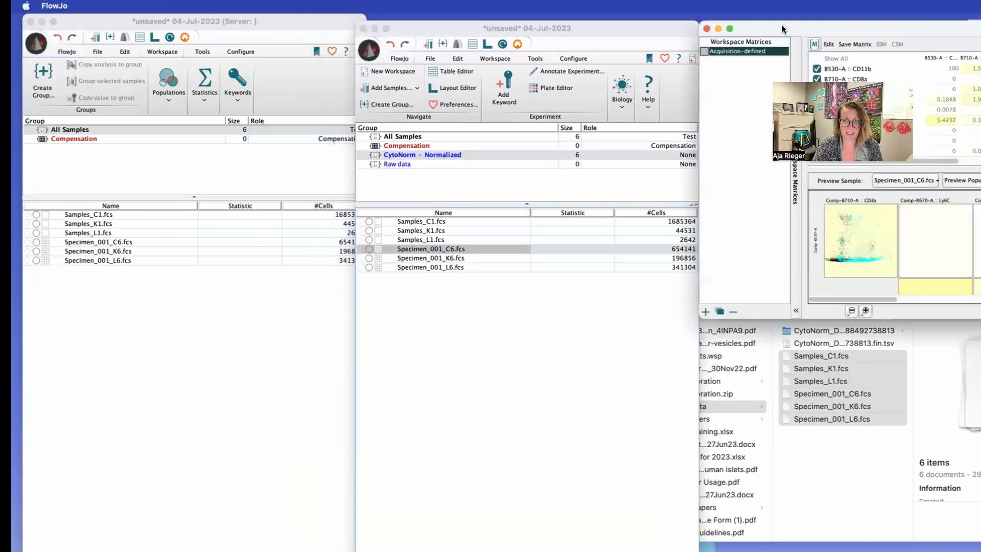
drag(813, 44, 394, 138)
click(707, 29)
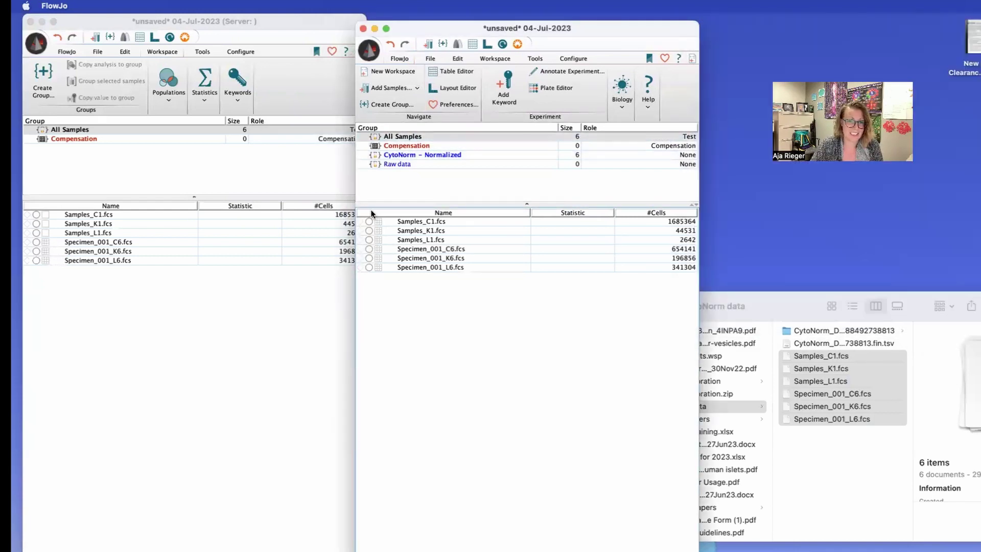
Draw a polygon gate named Cells on Specimen_001_C6.fcs's SSC-A vs FSC-A plot
double_click(405, 249)
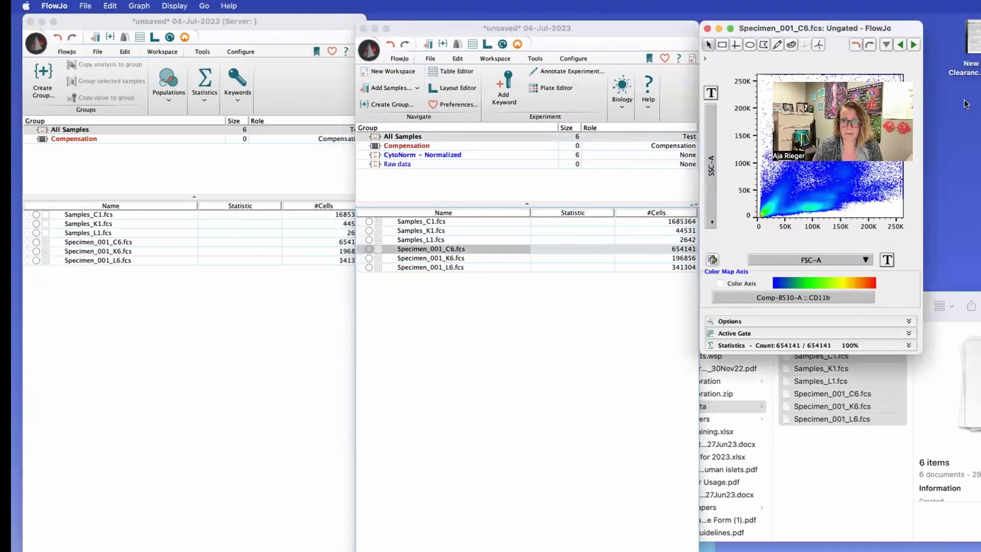
drag(819, 32, 556, 191)
click(502, 204)
click(585, 369)
click(532, 376)
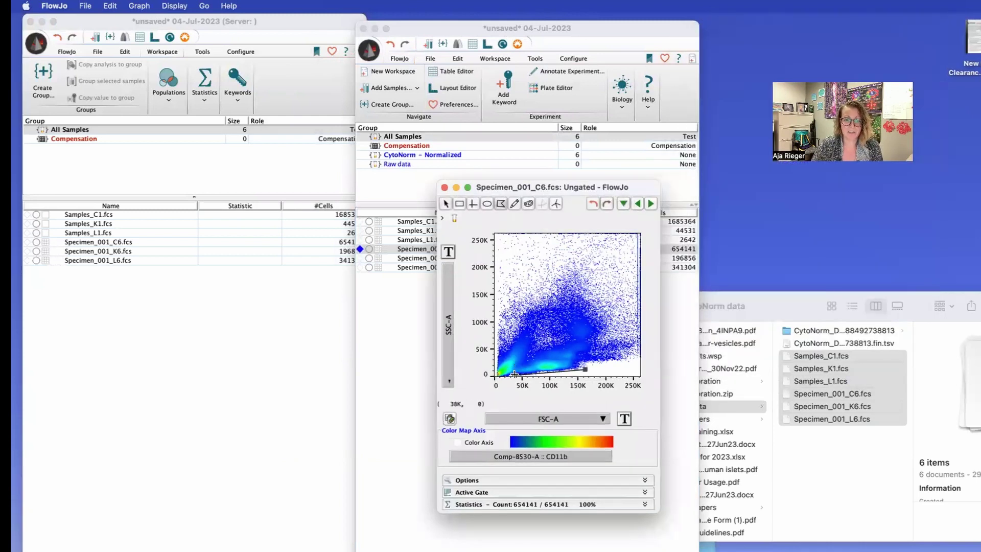
click(515, 374)
click(516, 330)
click(525, 290)
click(580, 273)
click(627, 290)
click(629, 361)
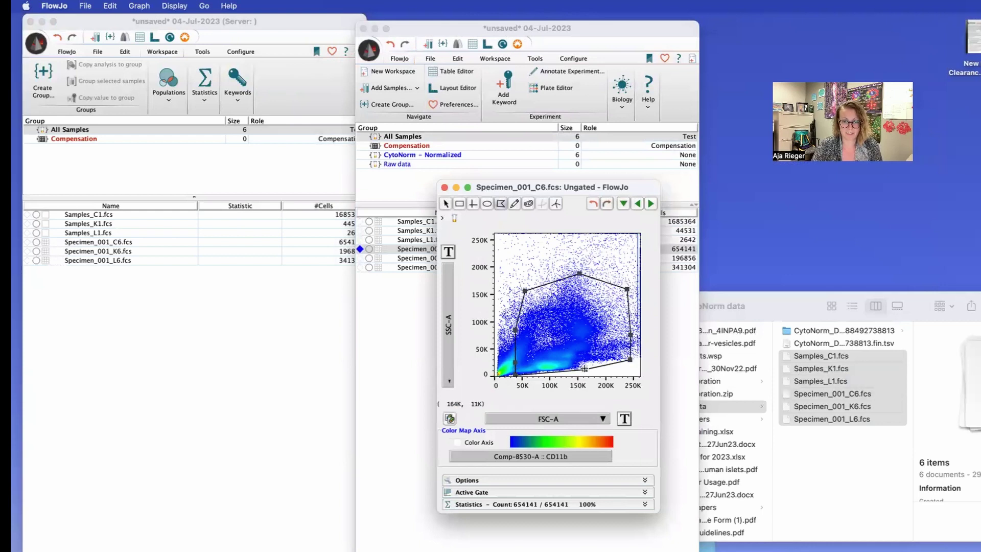
click(586, 369)
text(Cells)
key(Return)
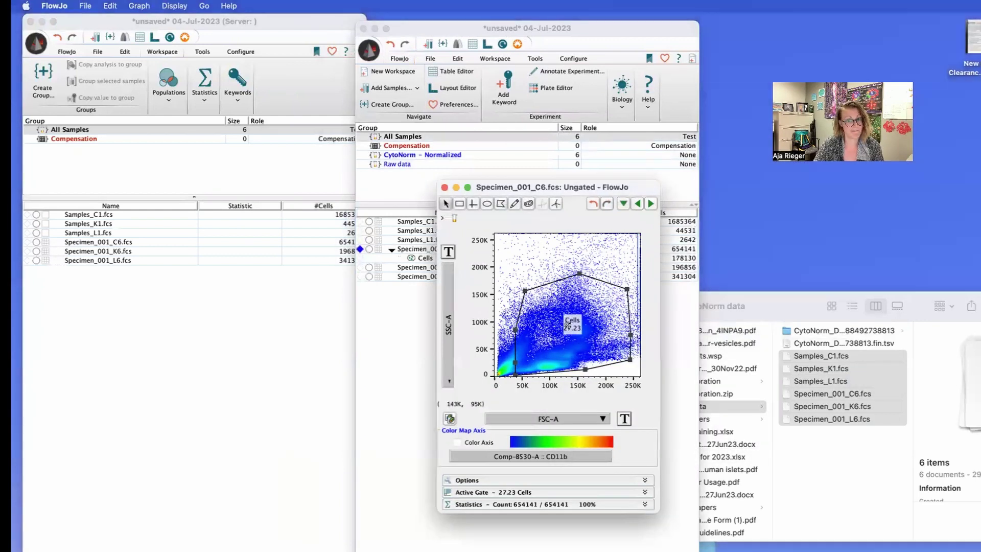
Within Cells, plot FSC-H vs FSC-A and polygon-gate the diagonal as Single Cells
double_click(538, 292)
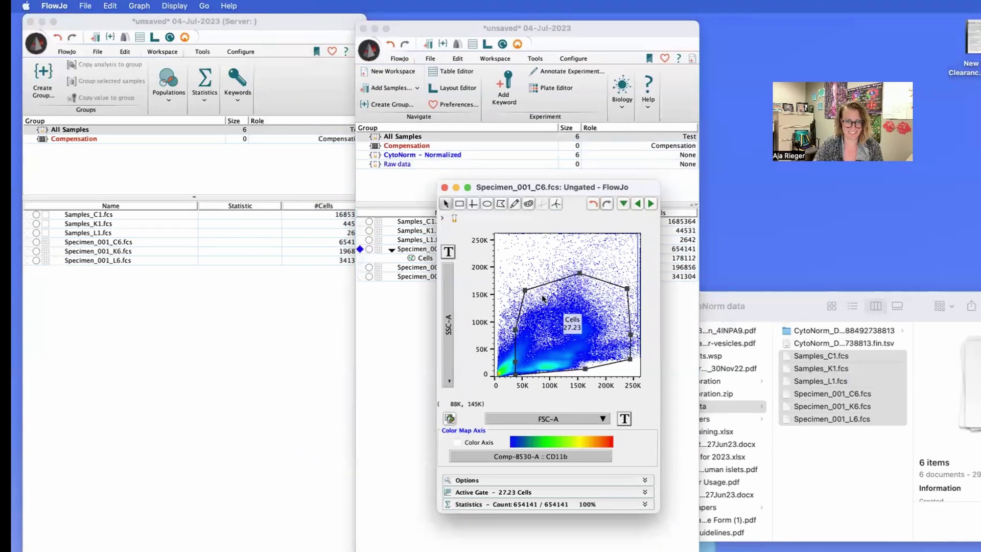
click(453, 385)
click(490, 430)
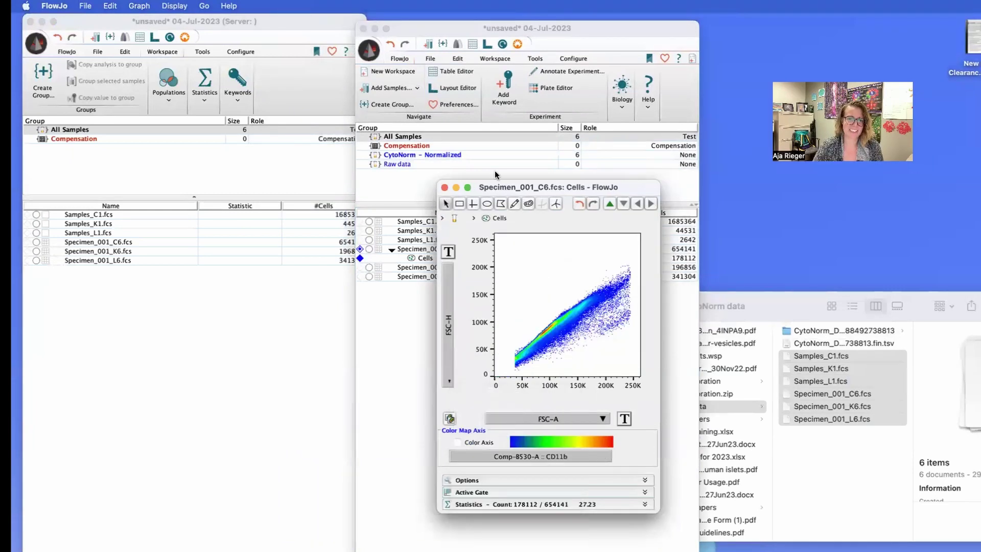
click(501, 203)
click(516, 372)
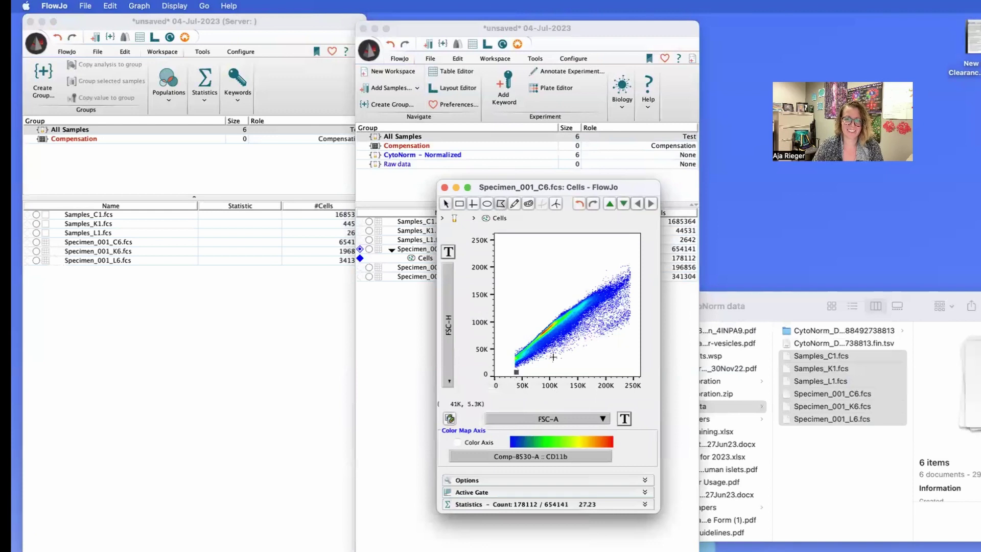
click(635, 297)
click(636, 260)
click(597, 262)
click(508, 343)
double_click(510, 366)
key(Return)
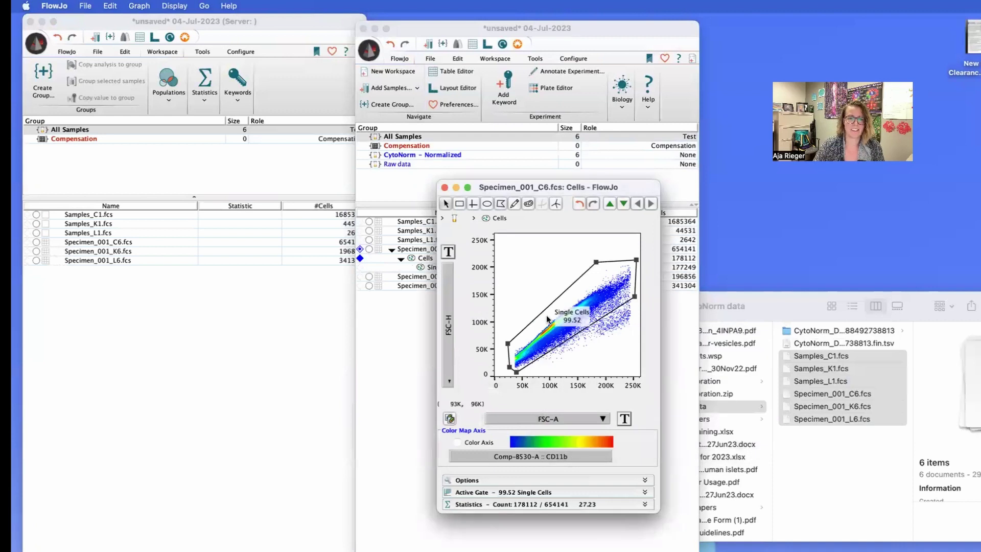
double_click(419, 267)
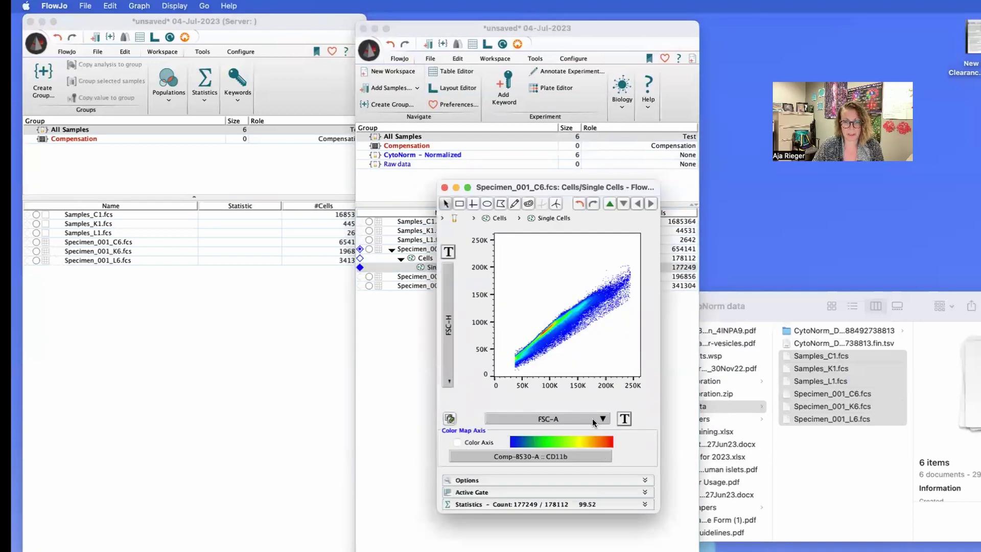
Plot fvd against CD45 and box the fvd-negative, CD45-high cells as Alive CD45+ (69.88%)
click(593, 418)
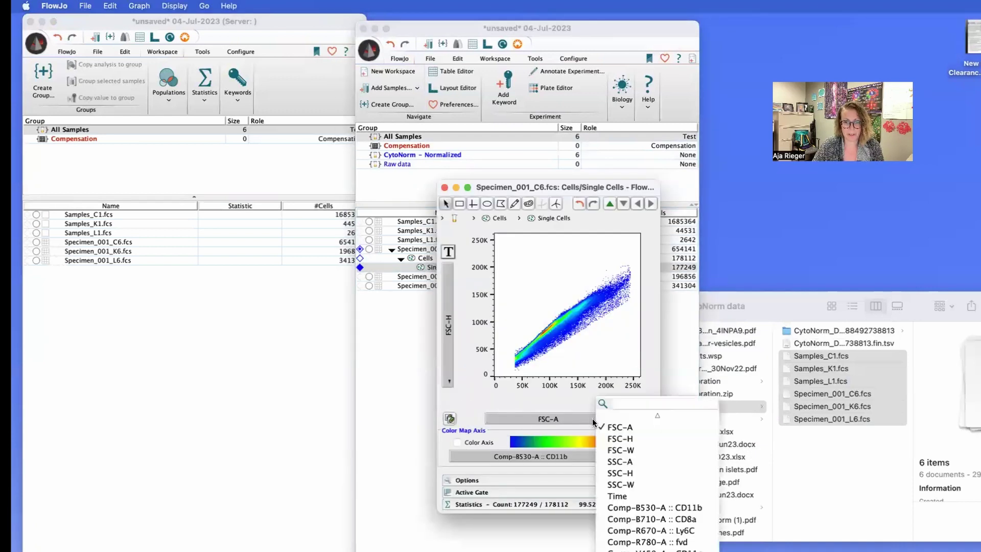
click(689, 543)
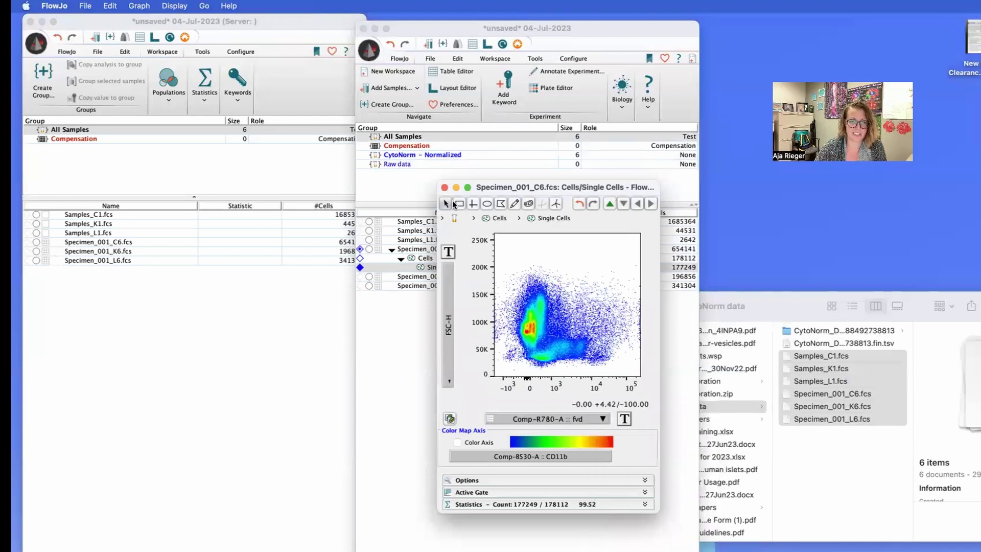
click(449, 379)
click(476, 546)
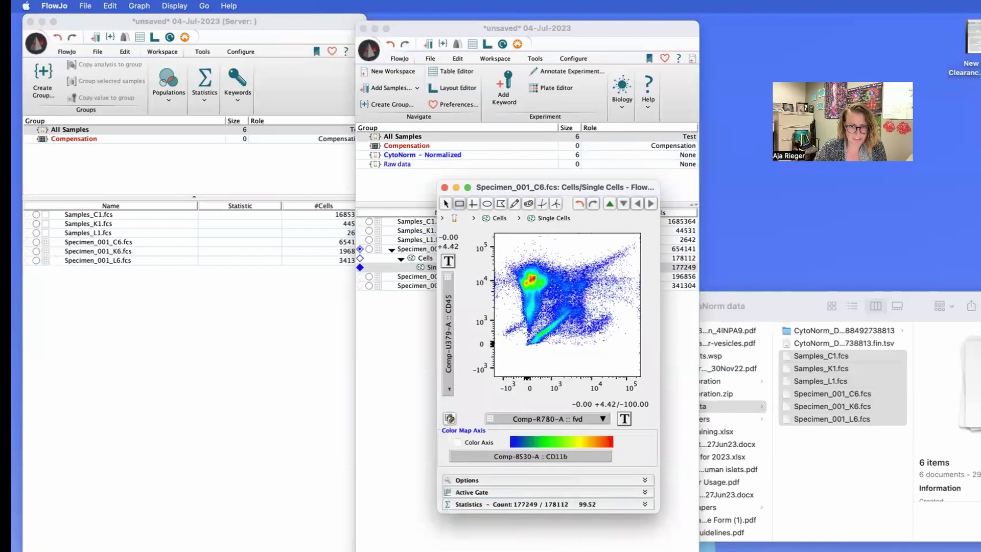
click(458, 203)
drag(509, 249, 549, 294)
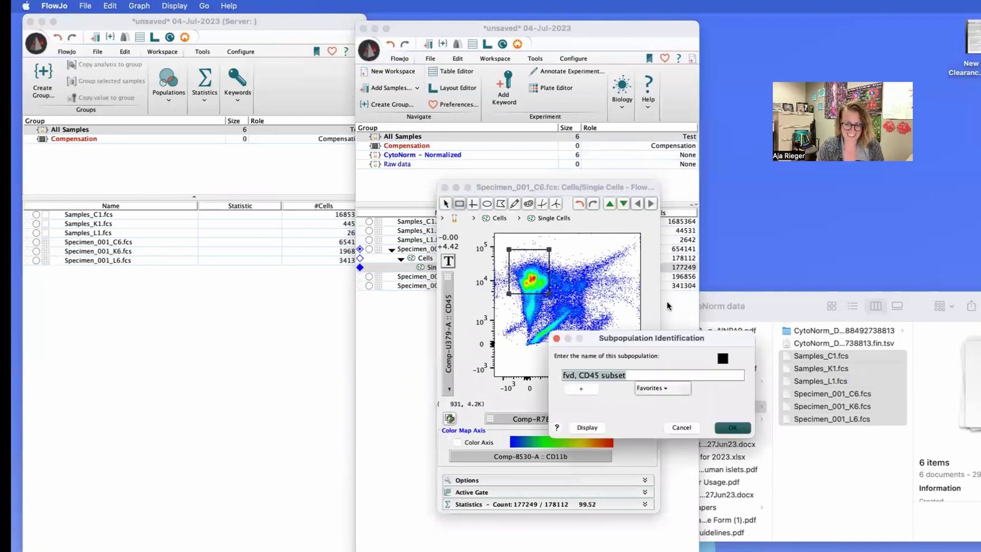
text(Alive CD45+)
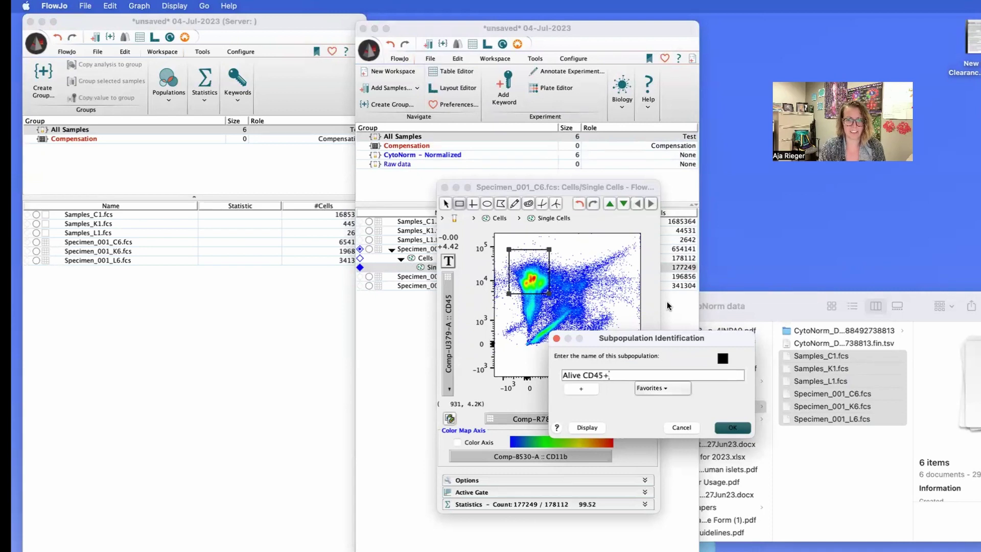
key(Return)
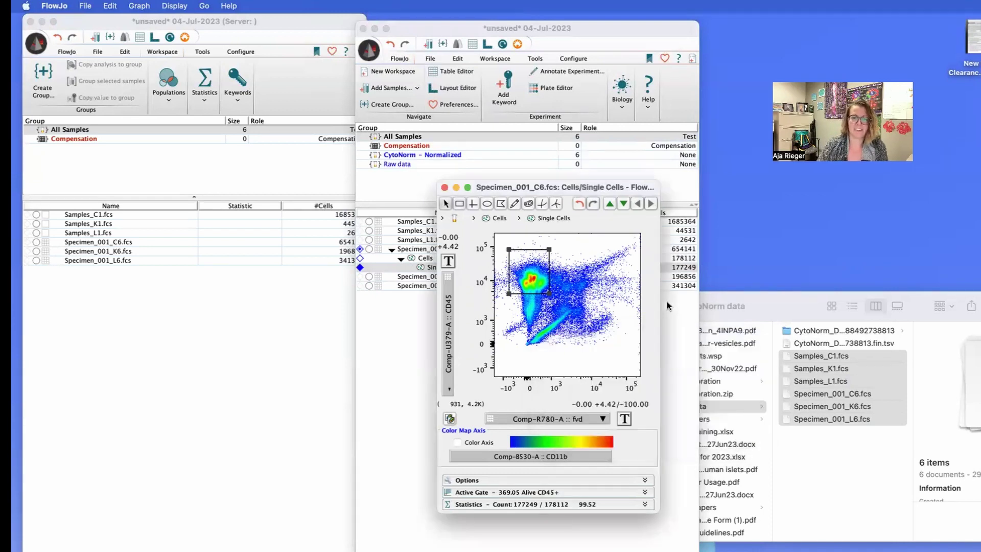
drag(533, 265, 571, 242)
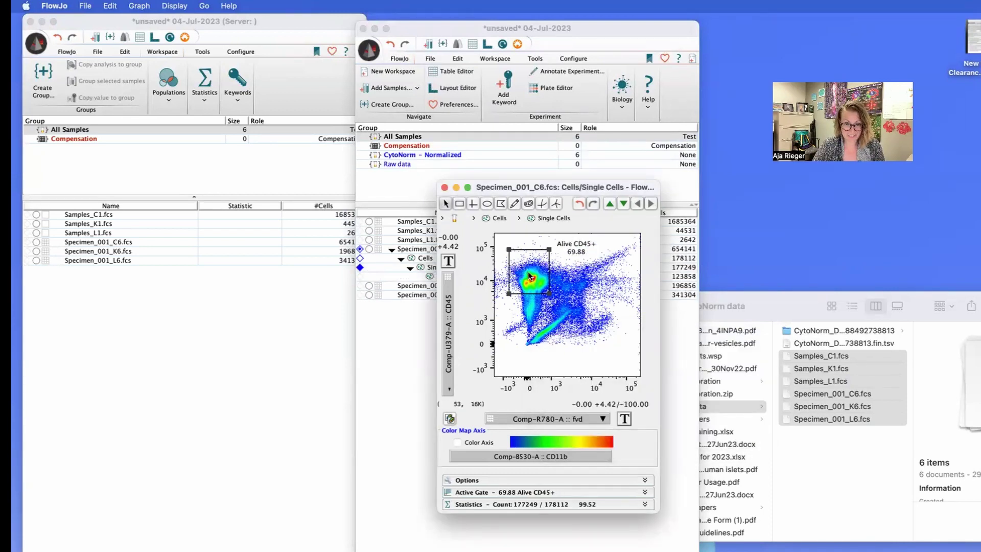
double_click(427, 277)
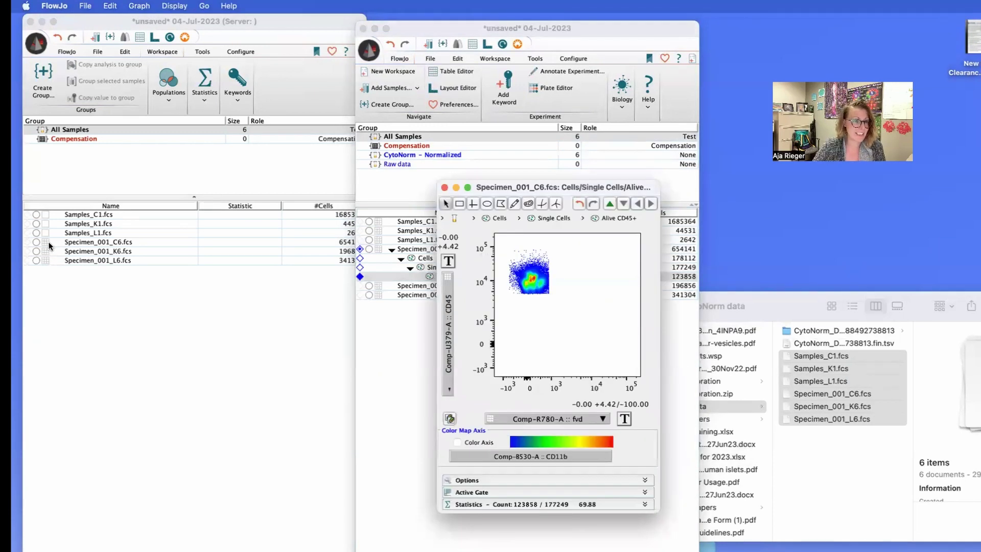
In the raw workspace, draw a Cells polygon gate on Specimen_001_C6.fcs
double_click(47, 243)
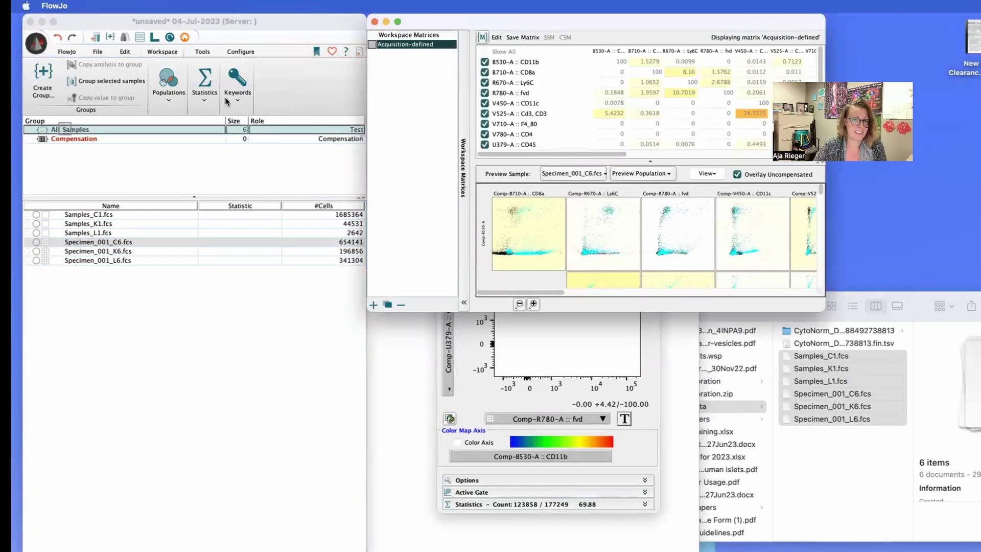
click(374, 23)
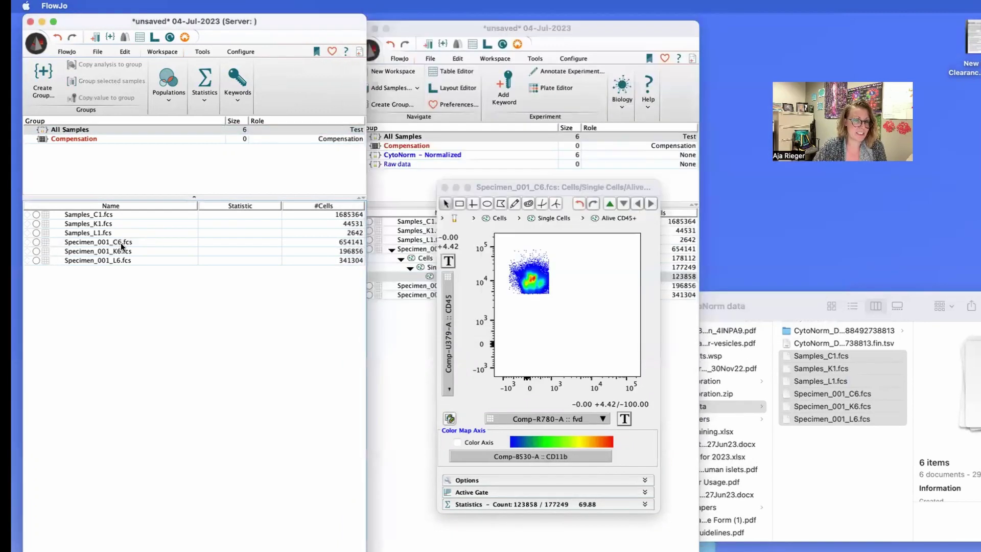
double_click(124, 243)
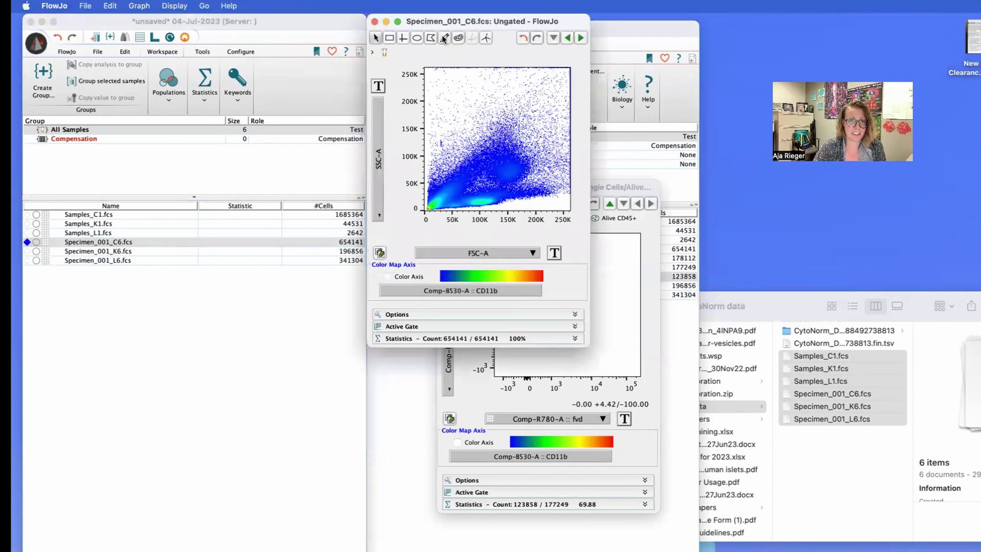
click(521, 206)
click(463, 209)
click(441, 208)
click(443, 171)
click(462, 118)
click(508, 101)
click(540, 109)
click(560, 171)
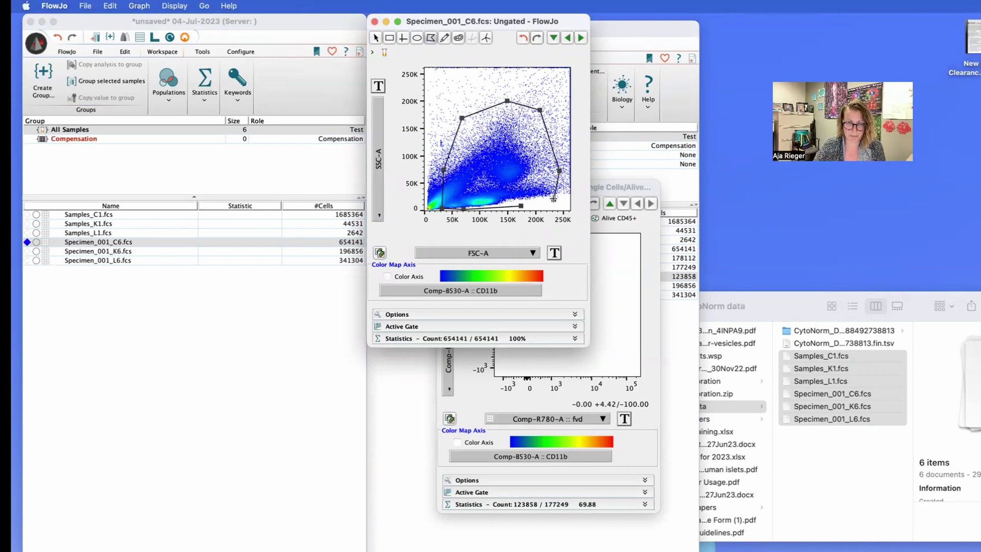
click(521, 205)
text(Cells)
key(Return)
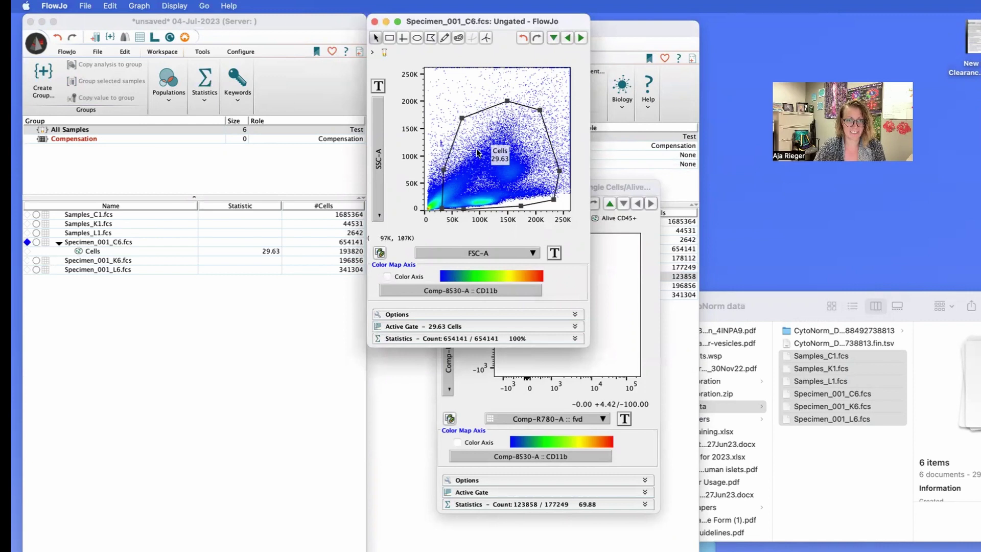
Within Cells, plot FSC-H vs FSC-A and polygon-gate the singlets as Single Cells
click(92, 254)
click(380, 215)
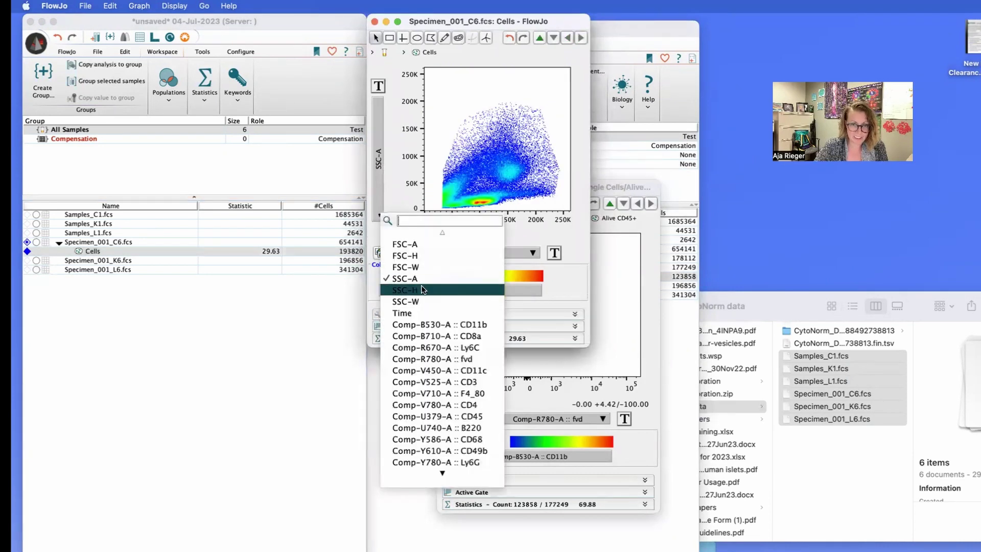
click(424, 289)
click(381, 209)
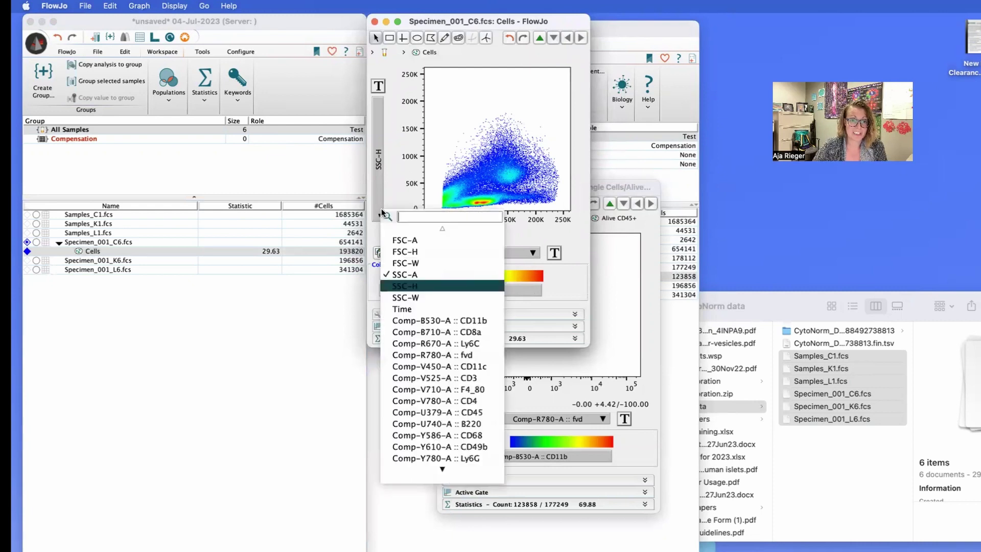
click(403, 253)
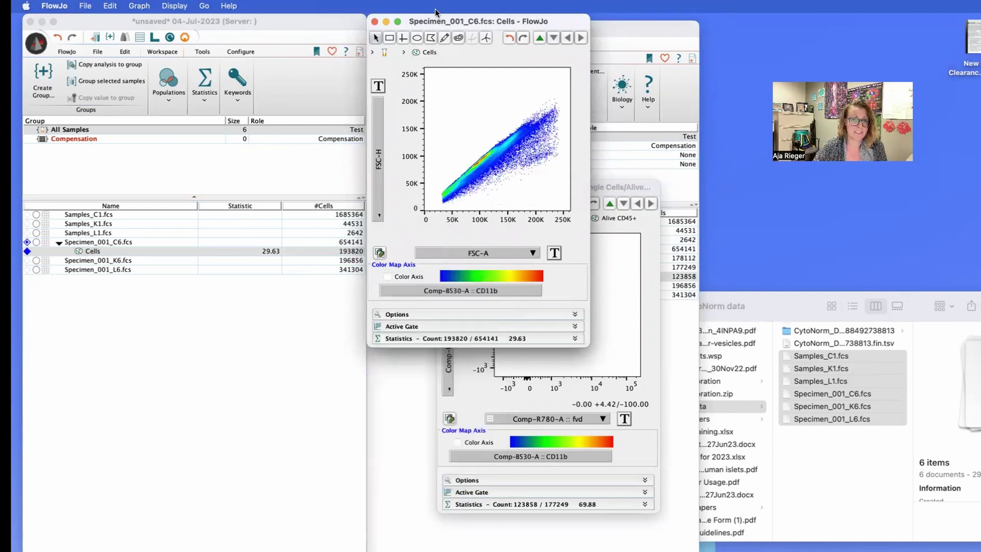
click(441, 205)
click(561, 121)
click(558, 100)
click(513, 102)
click(452, 165)
click(435, 194)
click(441, 205)
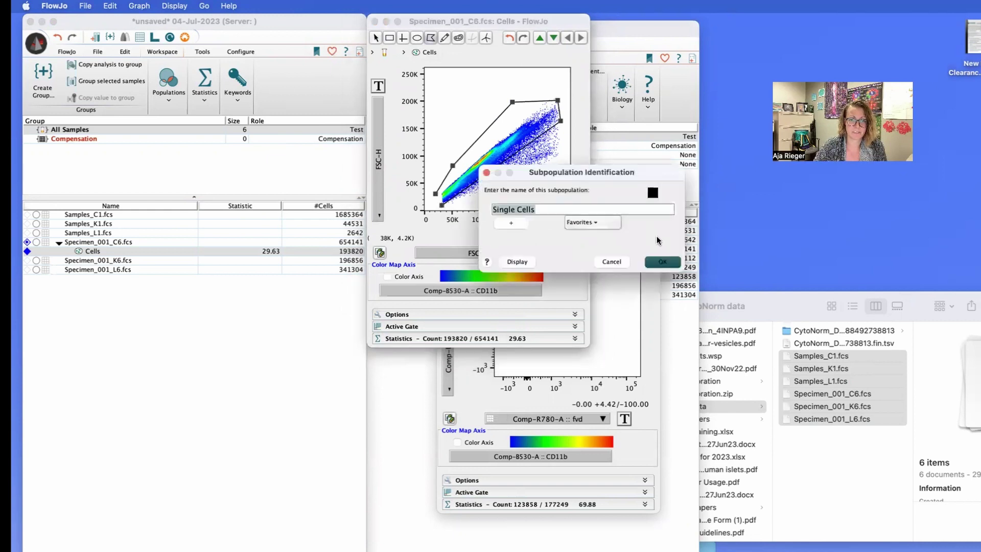
click(664, 263)
Plot fvd against CD45 and box the CD45-high, fvd-negative cells as alive CD45+
click(508, 253)
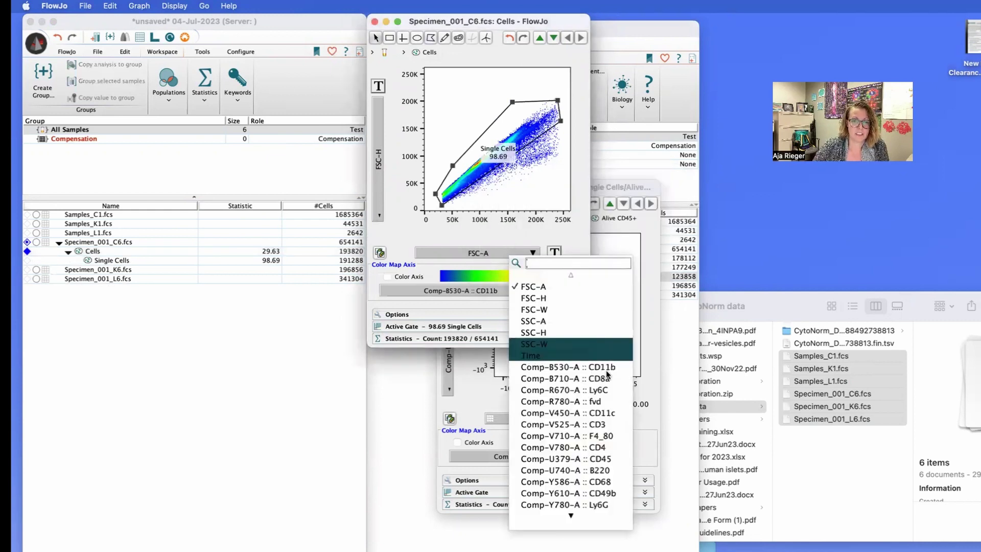
click(594, 403)
click(380, 215)
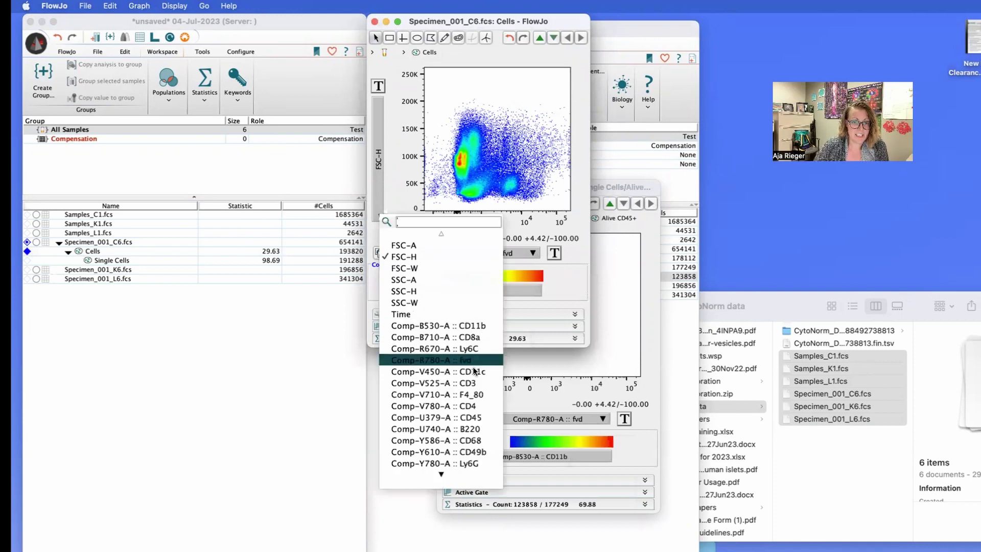
click(474, 417)
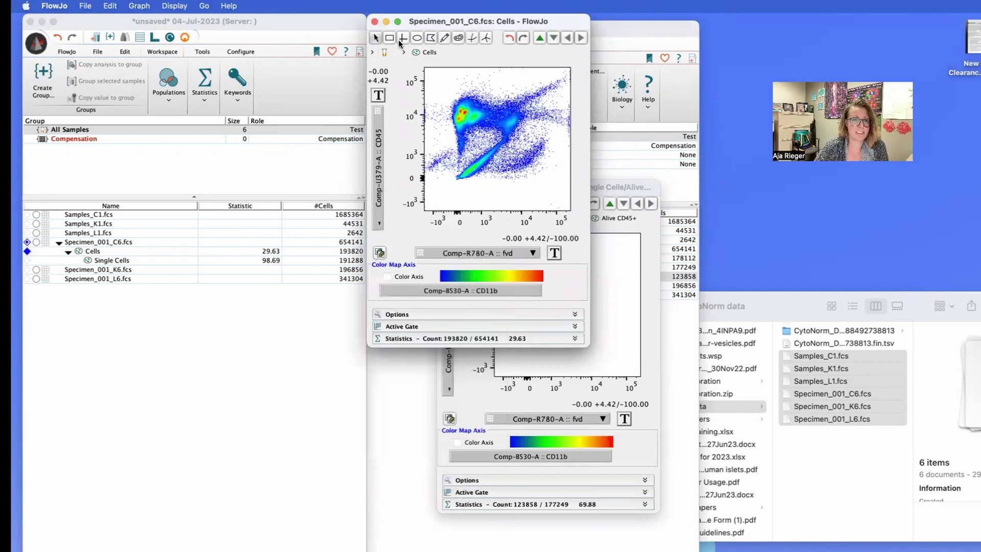
click(391, 38)
drag(445, 85, 487, 134)
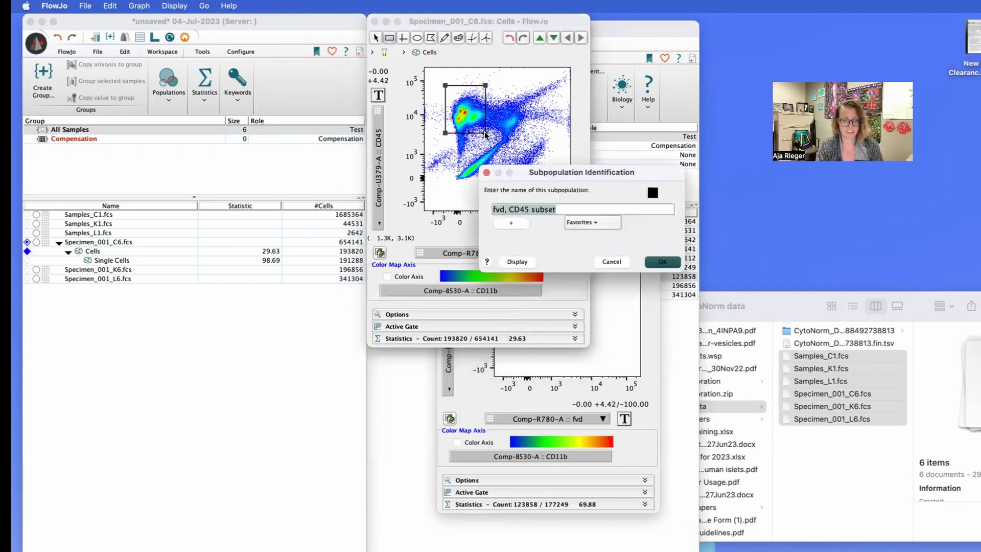
text(alive CD45+)
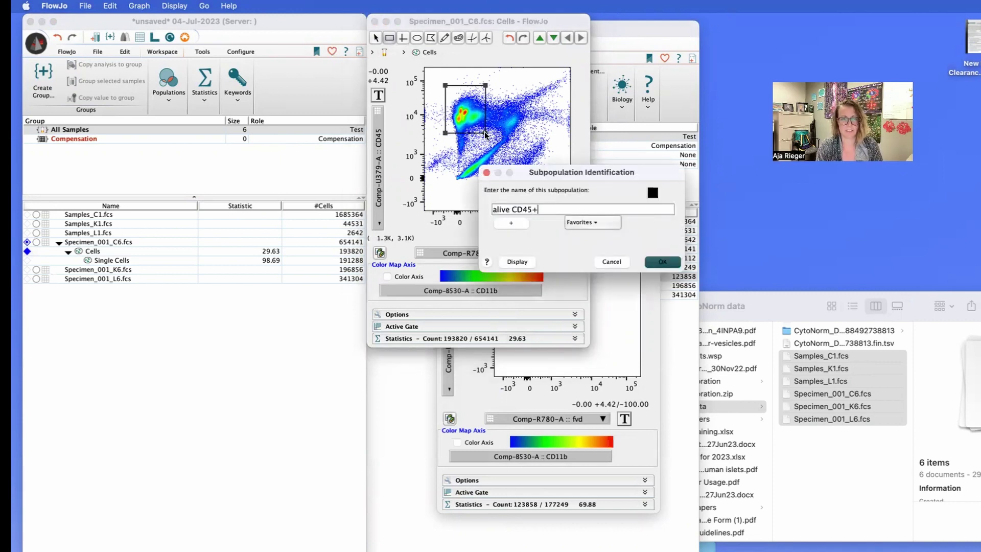
key(Return)
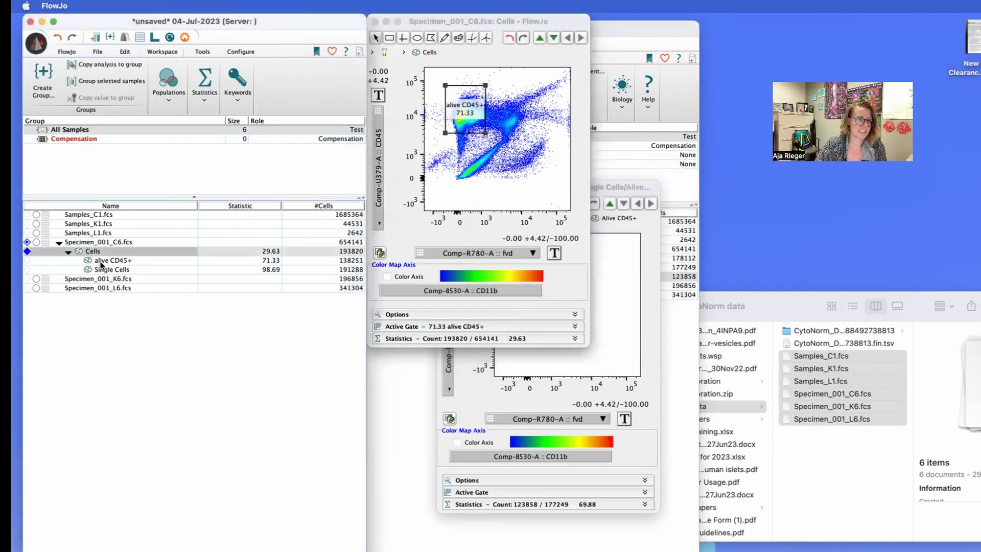
Place the alive CD45+ gate under Single Cells and delete the misplaced copy under Cells
double_click(102, 252)
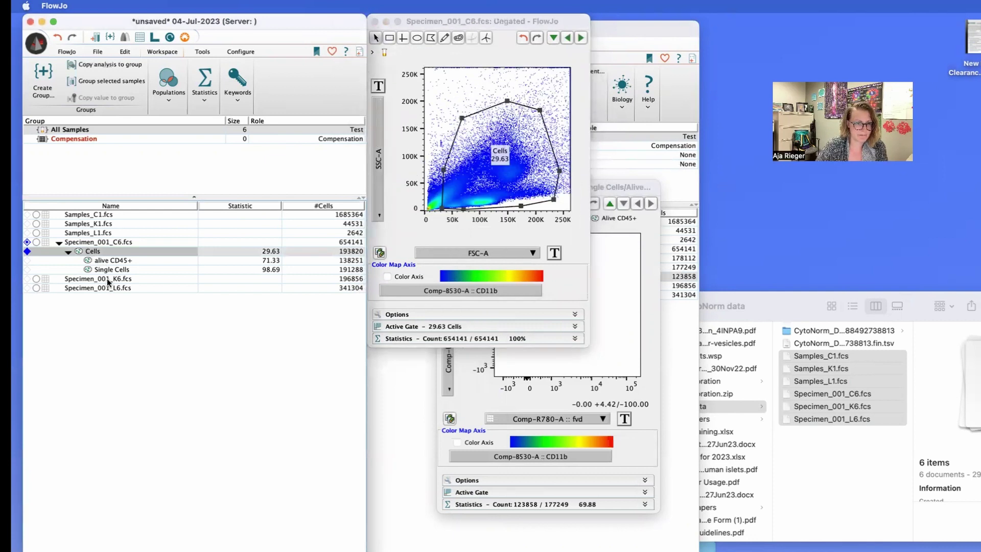
drag(106, 257, 109, 268)
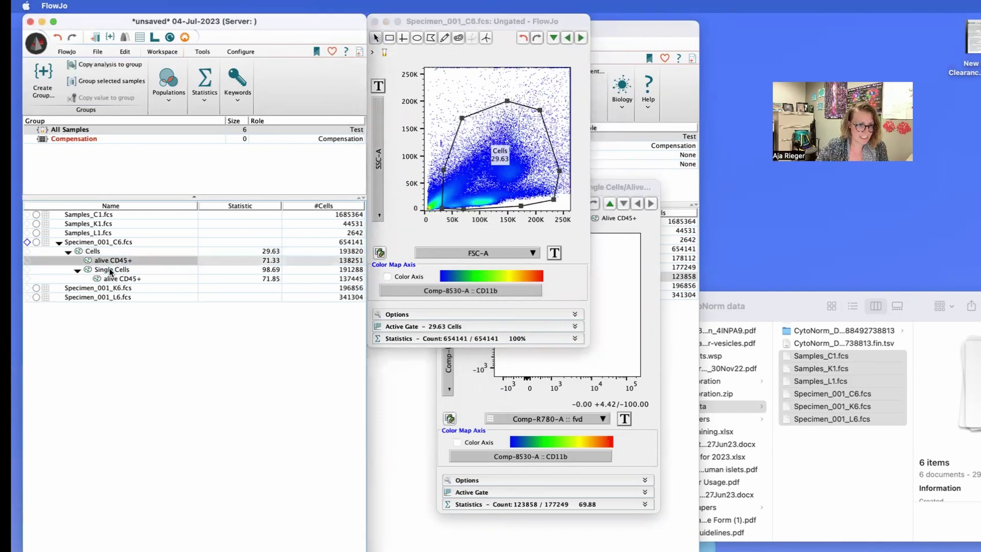
click(375, 21)
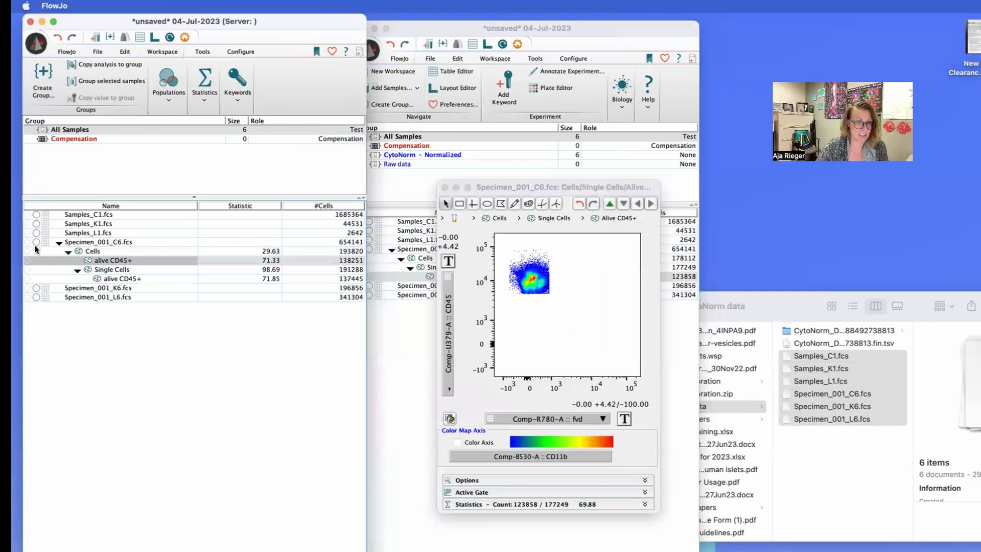
key(Delete)
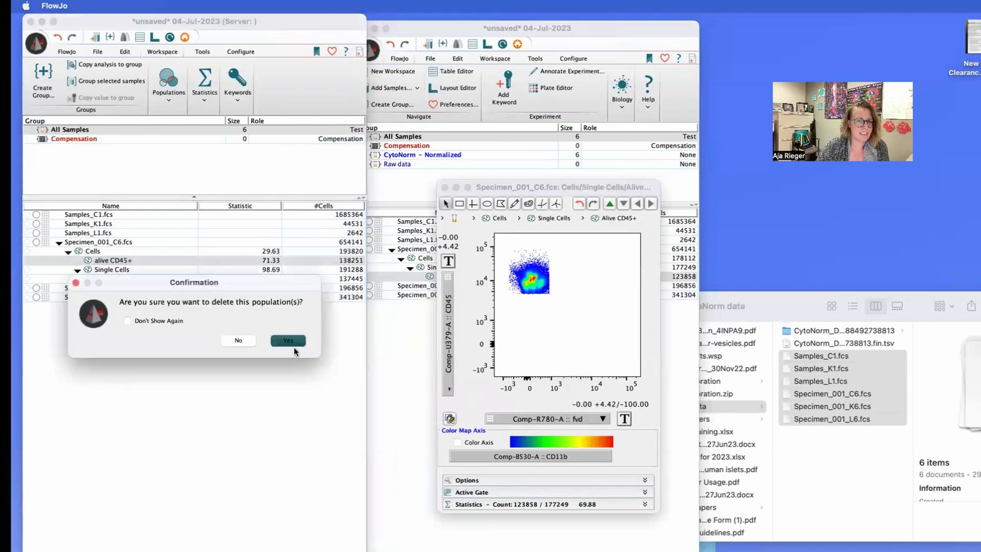
click(294, 347)
Apply the Cells gating tree to all samples in both workspaces
click(91, 251)
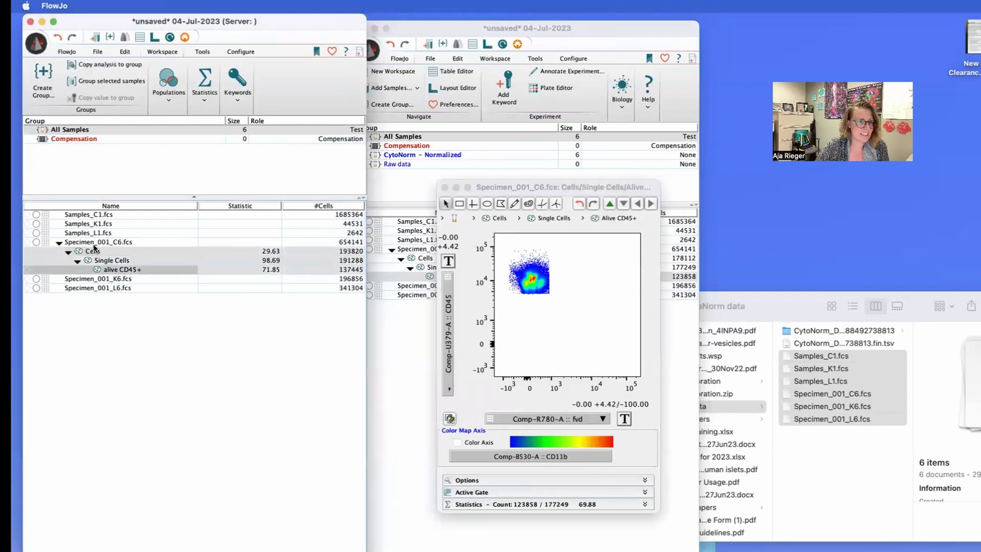
drag(91, 251, 72, 122)
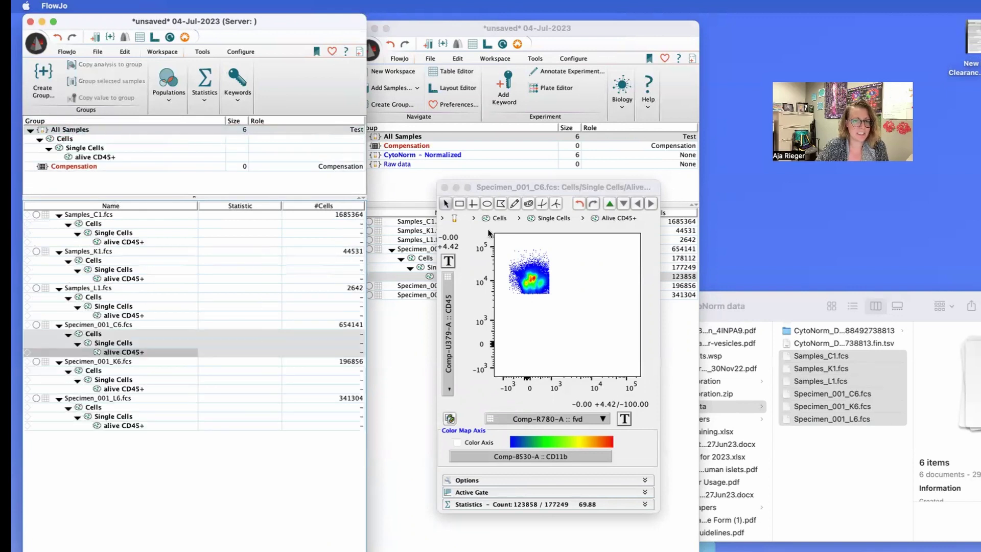
click(444, 187)
click(425, 258)
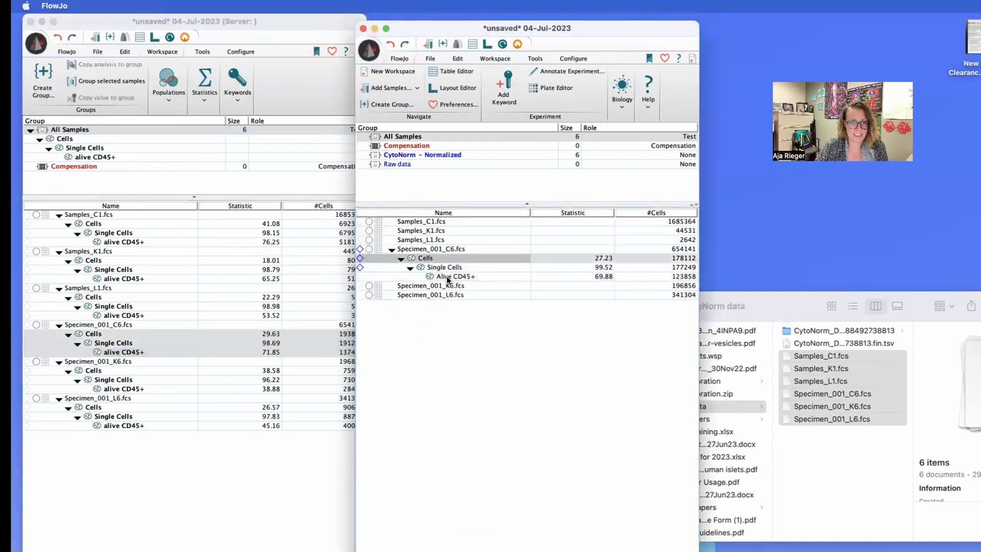
click(425, 258)
drag(425, 258, 414, 137)
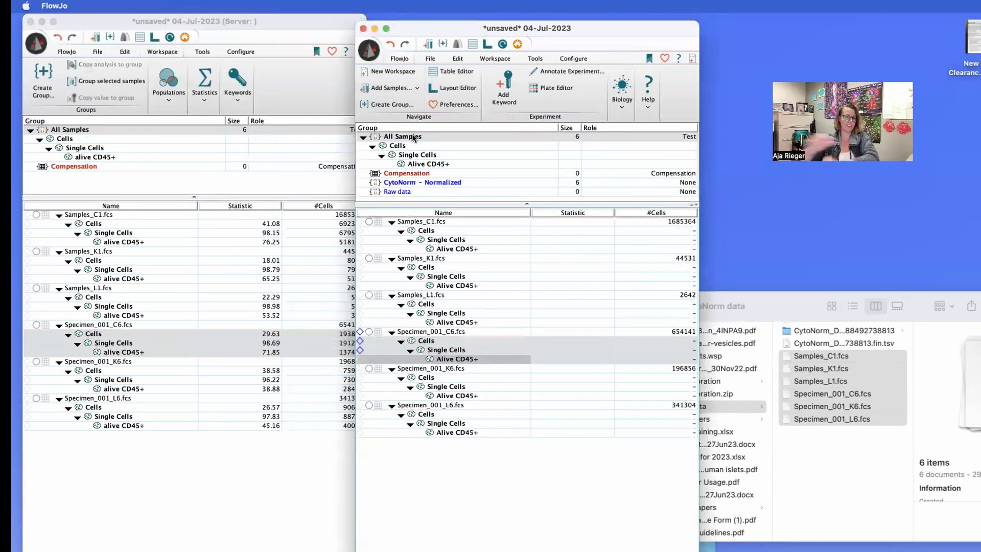
Open the raw workspace's C6 Alive CD45+ plot and set it to CD3 (X) versus B220 (Y)
click(204, 471)
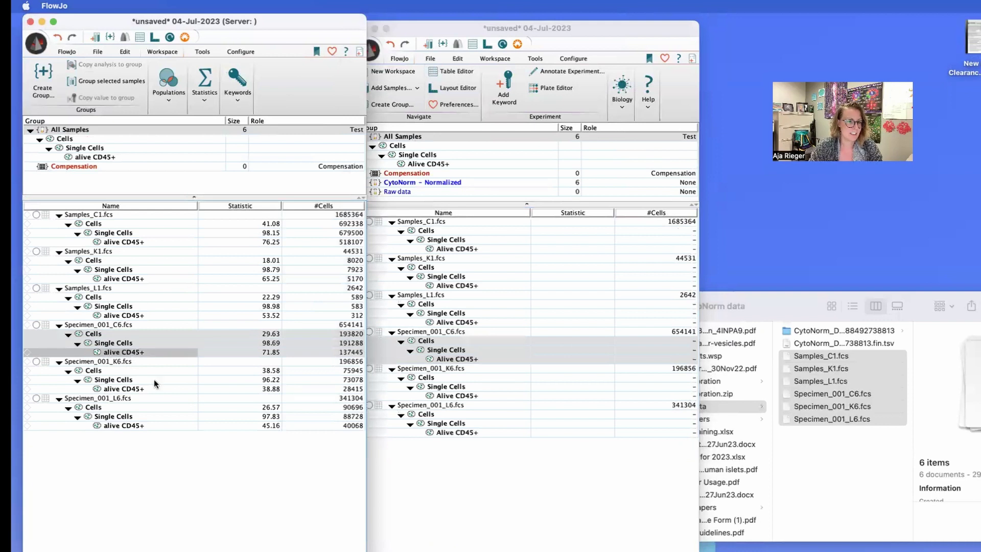
click(149, 427)
double_click(115, 353)
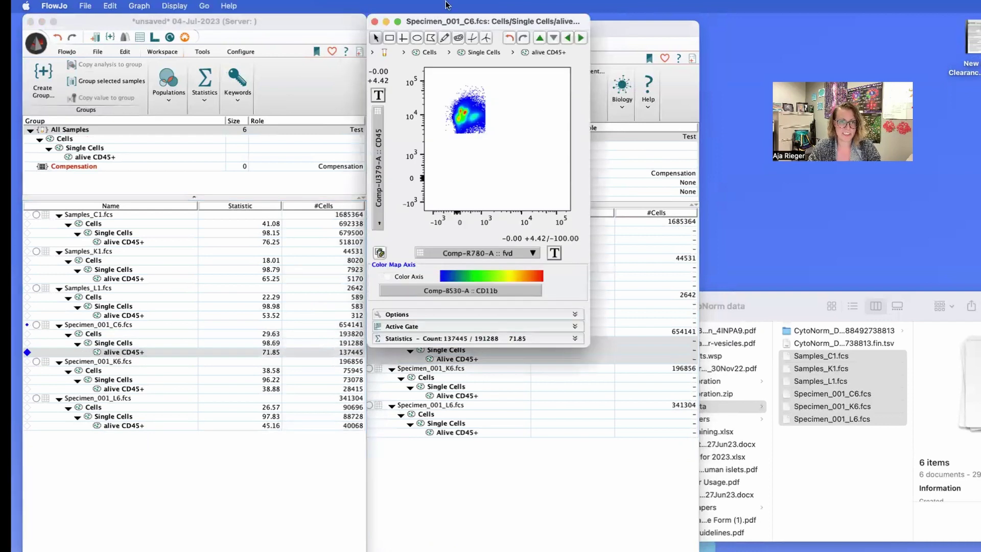
drag(496, 22, 180, 41)
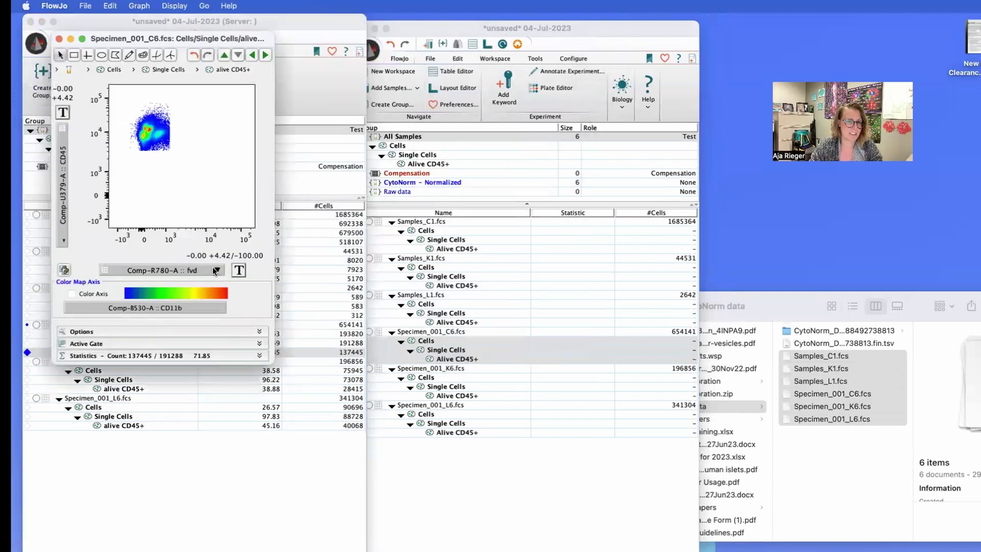
click(223, 273)
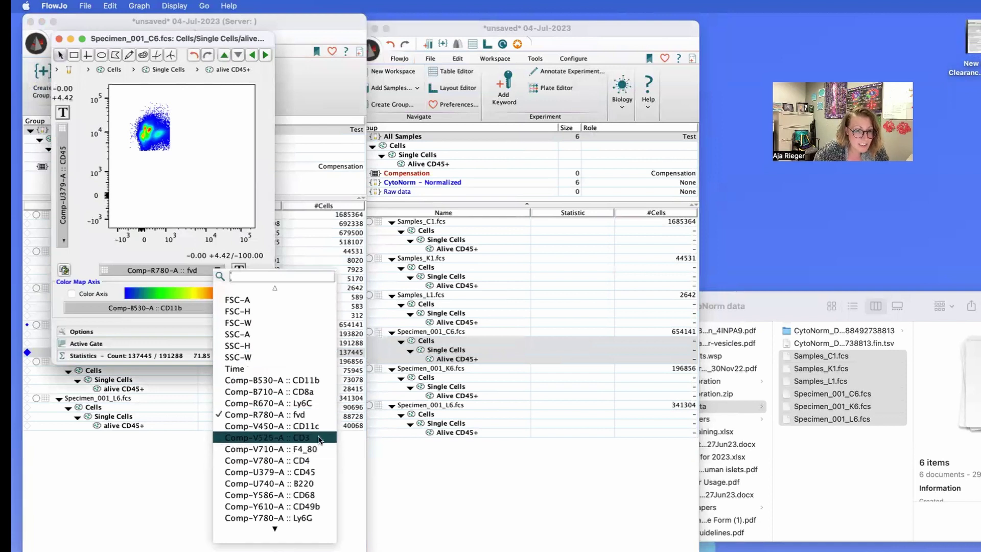
click(317, 437)
click(68, 237)
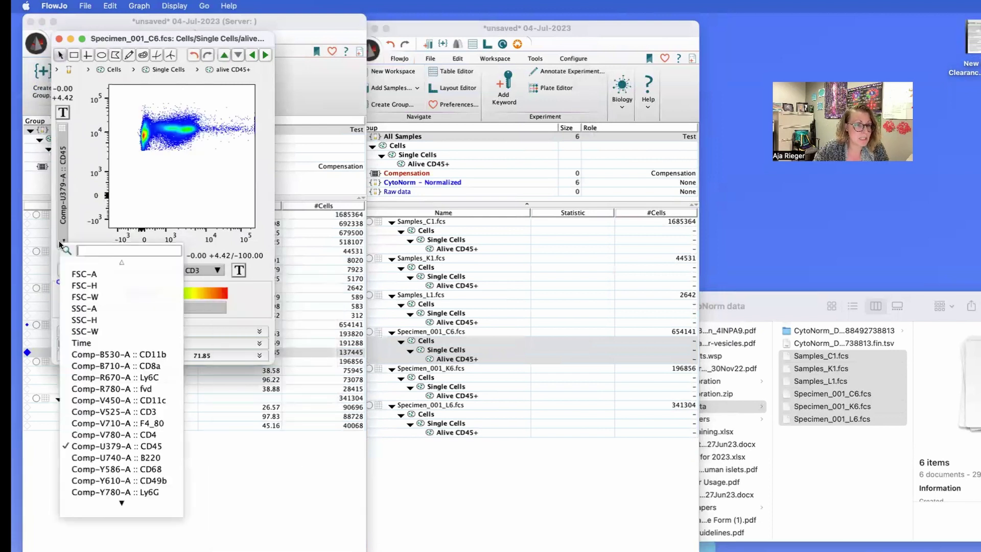
click(164, 454)
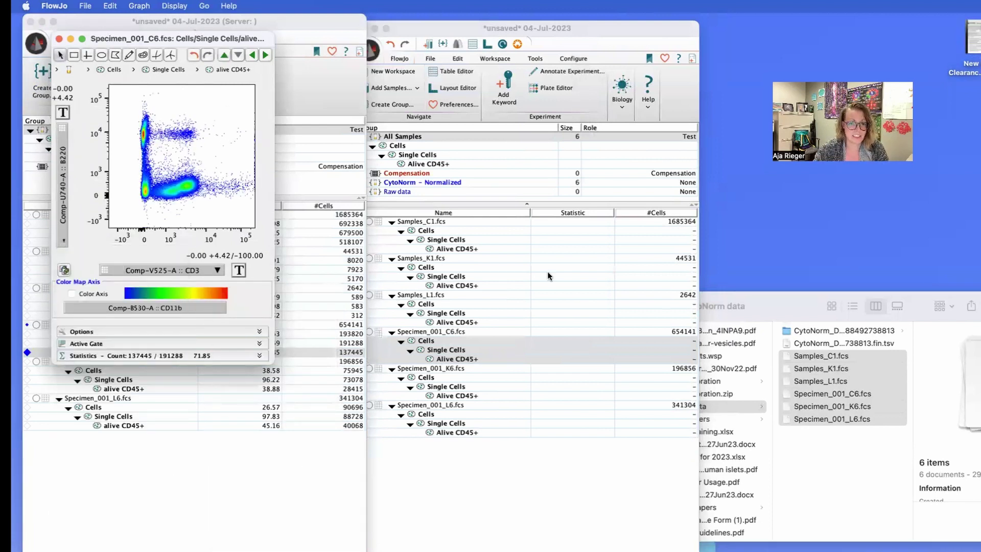
Open the normalized workspace's C6 Alive CD45+ plot and display it as CD3 versus B220
click(524, 395)
click(463, 360)
double_click(465, 359)
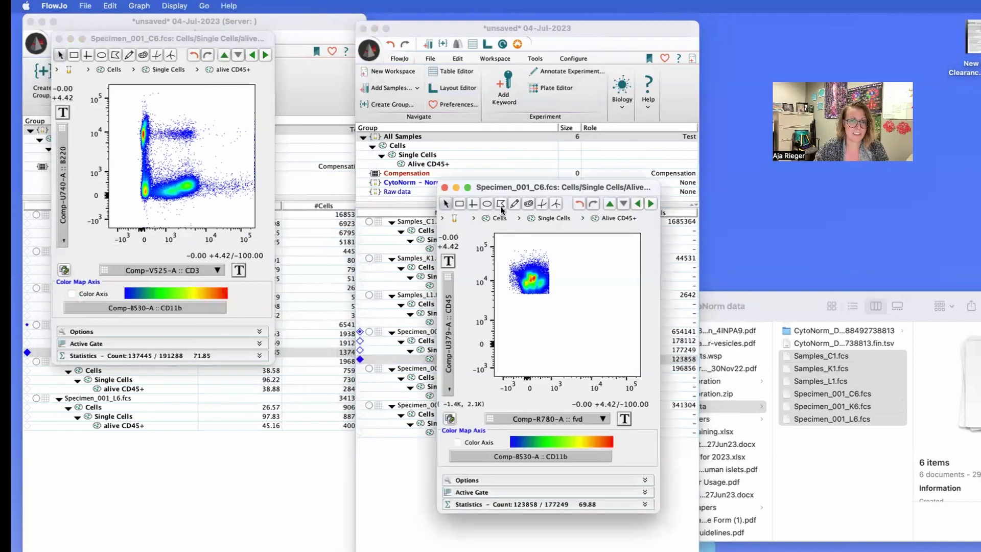
drag(507, 186, 479, 98)
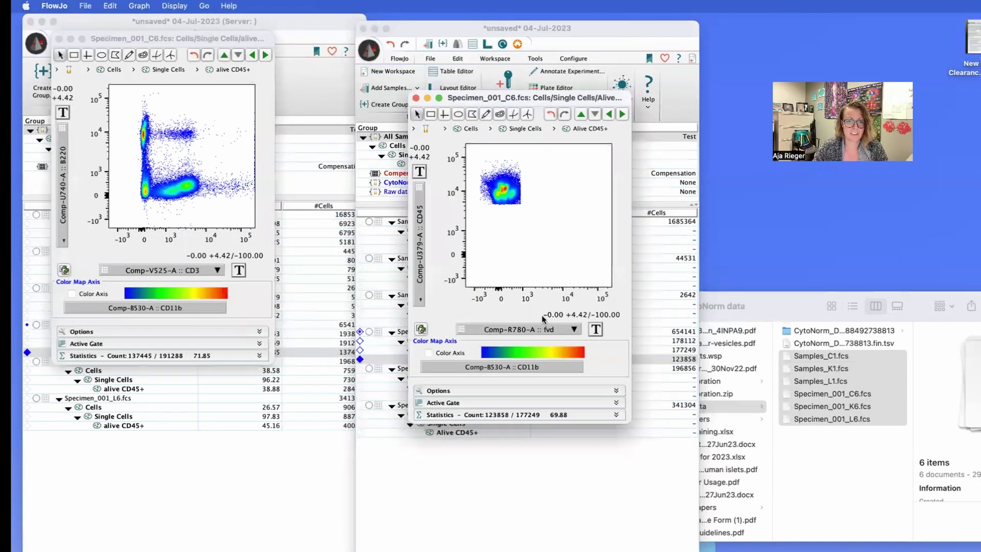
click(580, 329)
click(395, 138)
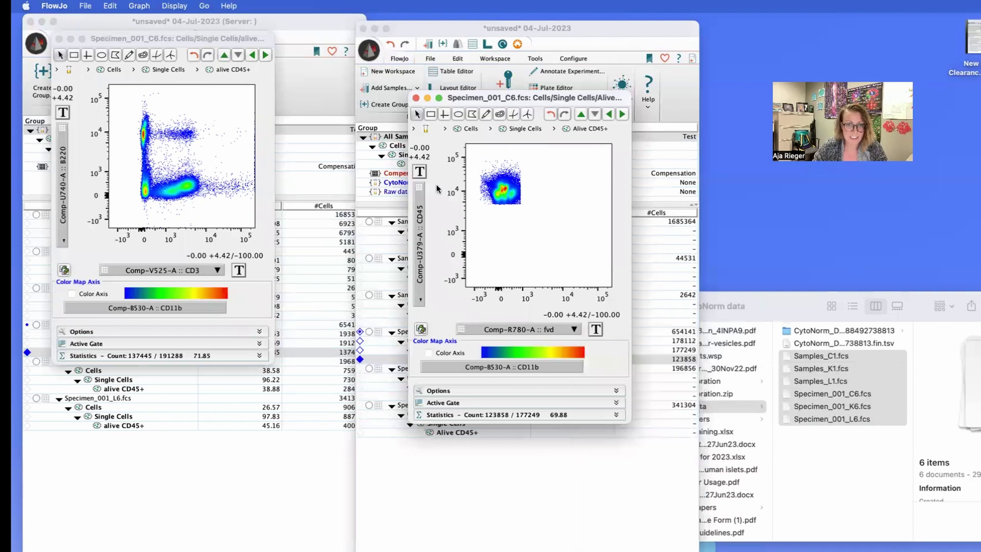
click(420, 300)
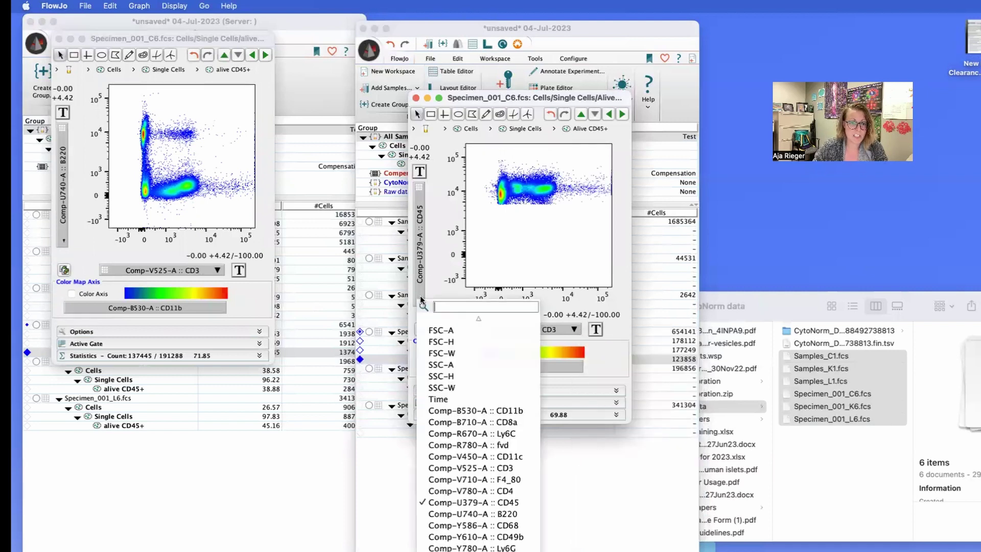
click(520, 513)
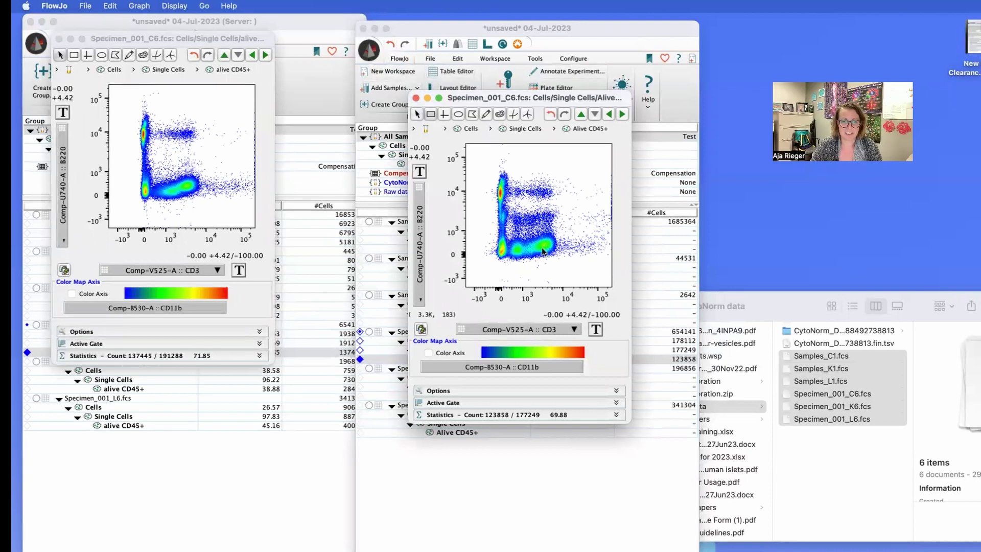
Draw a rectangular CD3+ gate around the CD3+ B220- cells on both the normalized and raw plots
drag(528, 233, 559, 262)
text(CD3+)
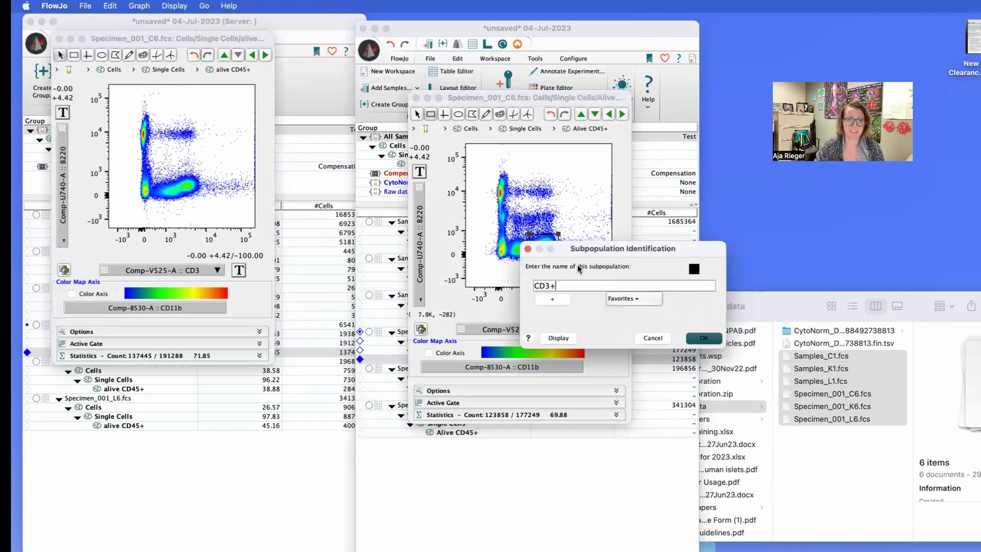
click(705, 338)
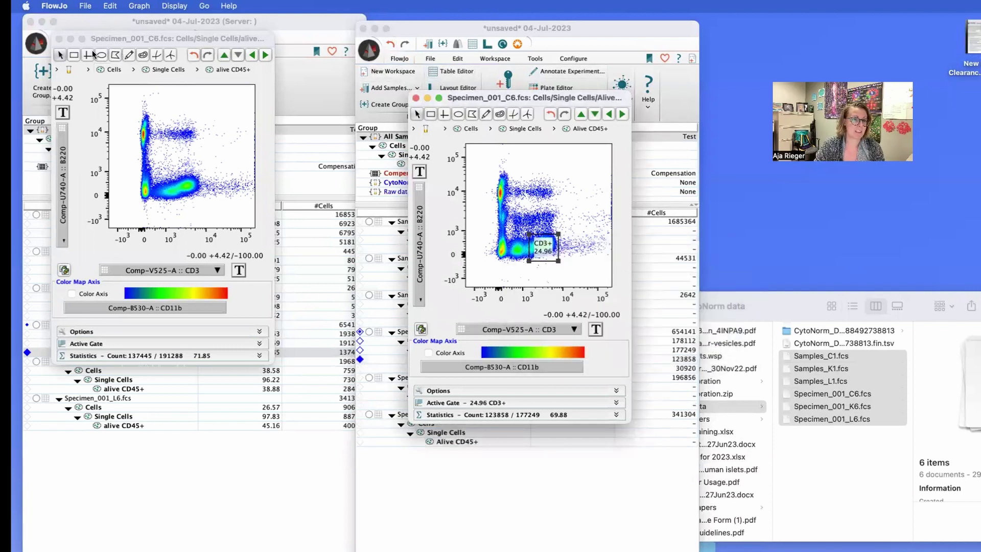
click(181, 198)
drag(174, 165, 202, 202)
text(CD3+)
key(Return)
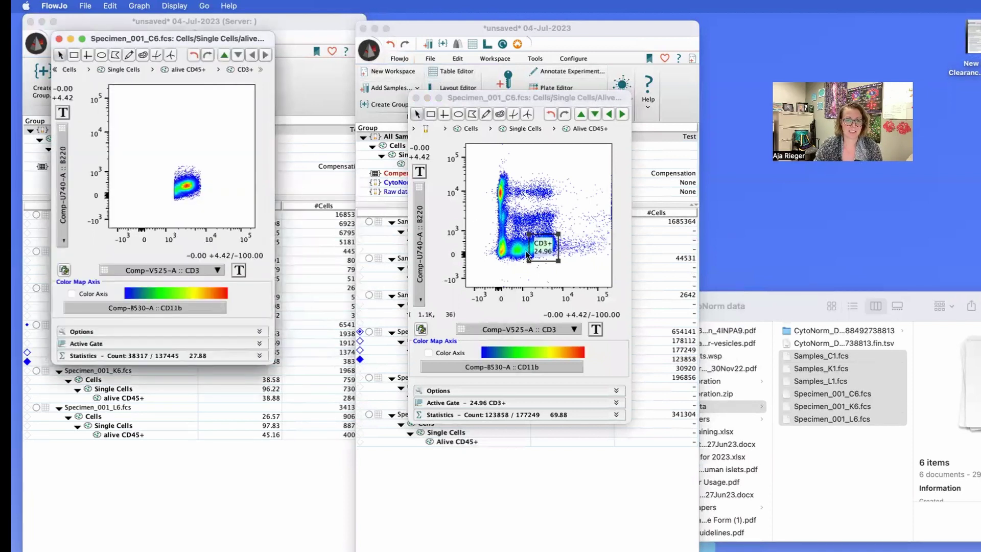
Show the CD3+ cells in both plots as CD4 (X) versus CD8a (Y)
double_click(543, 250)
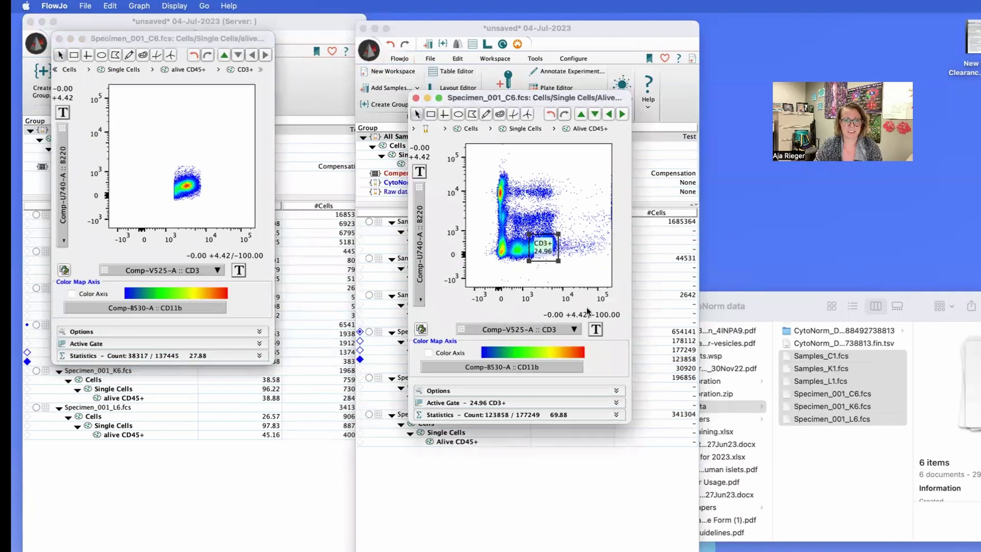
click(573, 330)
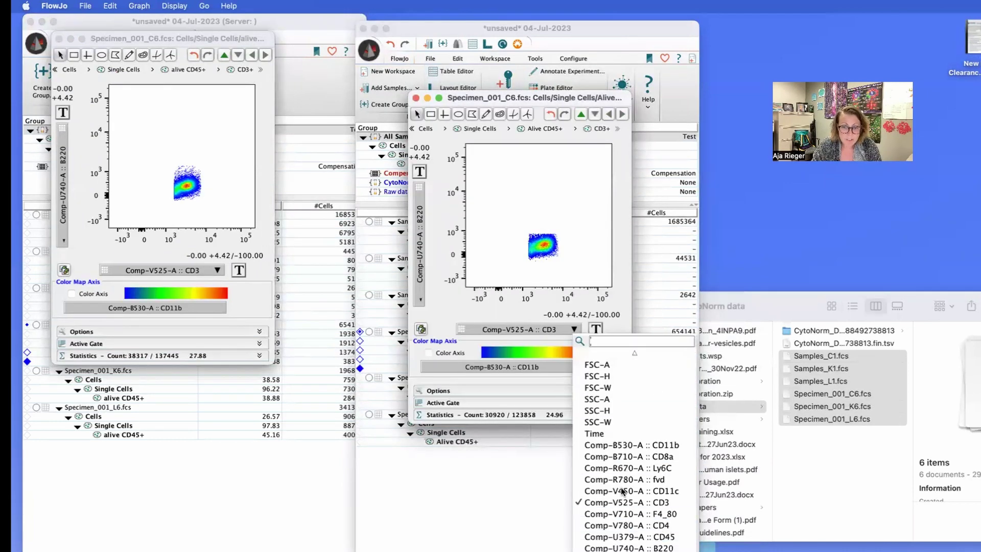
click(665, 526)
click(415, 299)
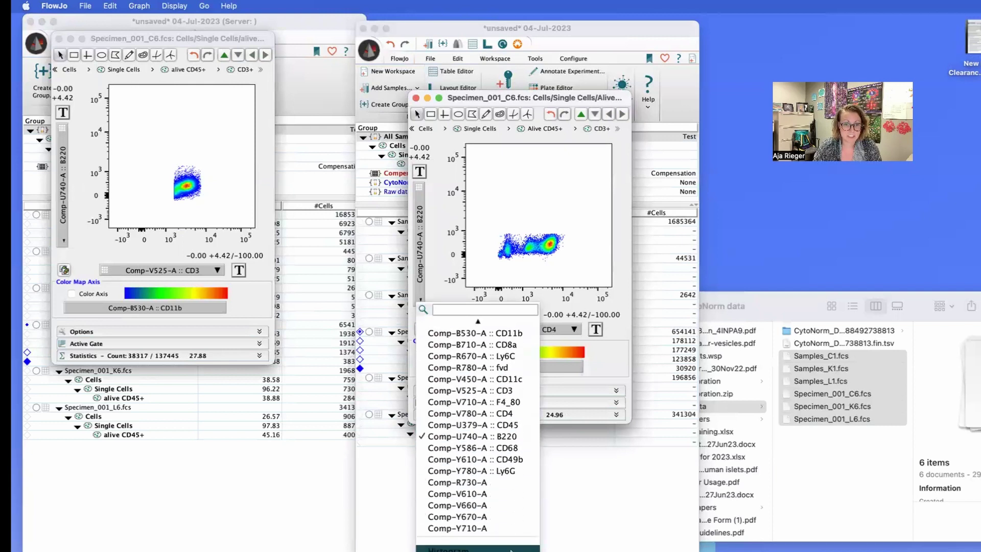
click(512, 346)
click(212, 272)
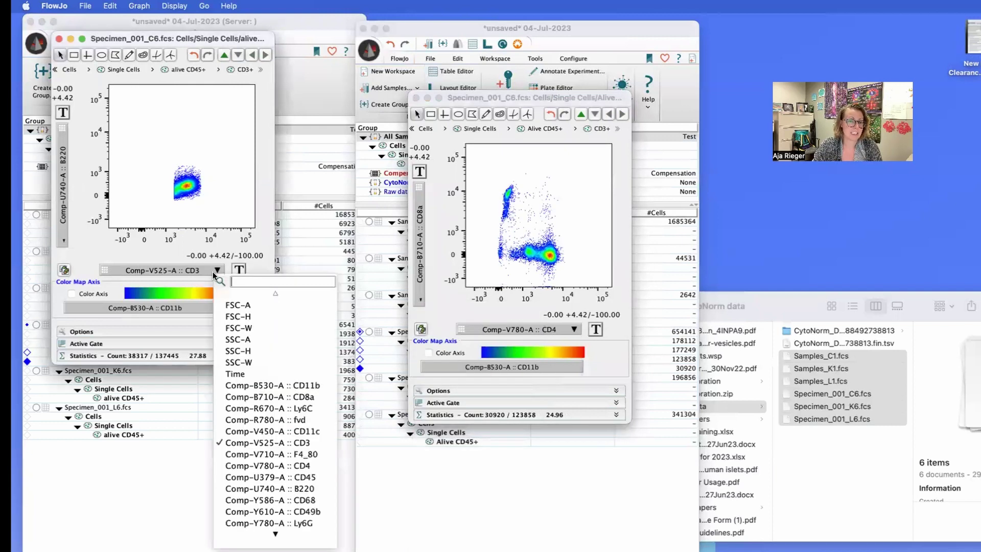
key(Return)
click(60, 243)
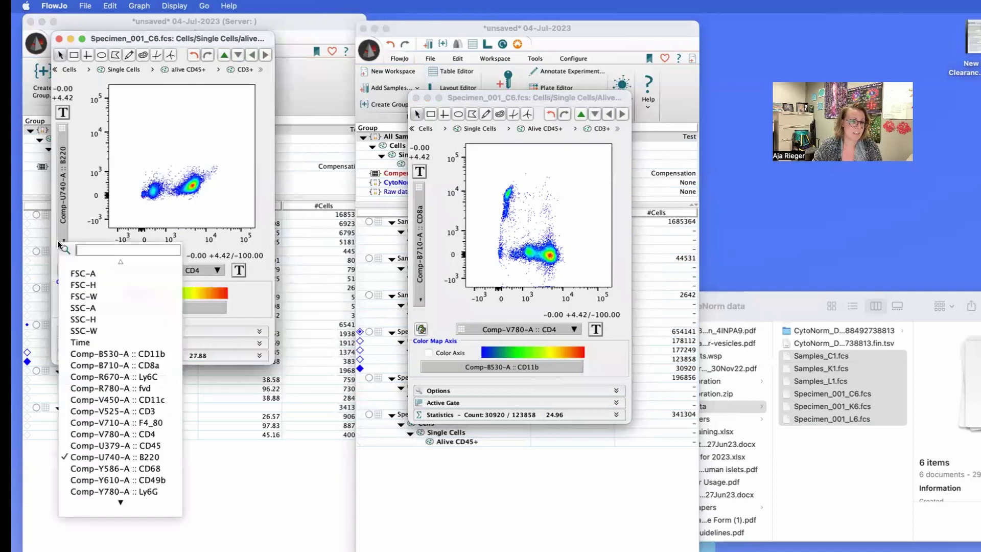
click(165, 367)
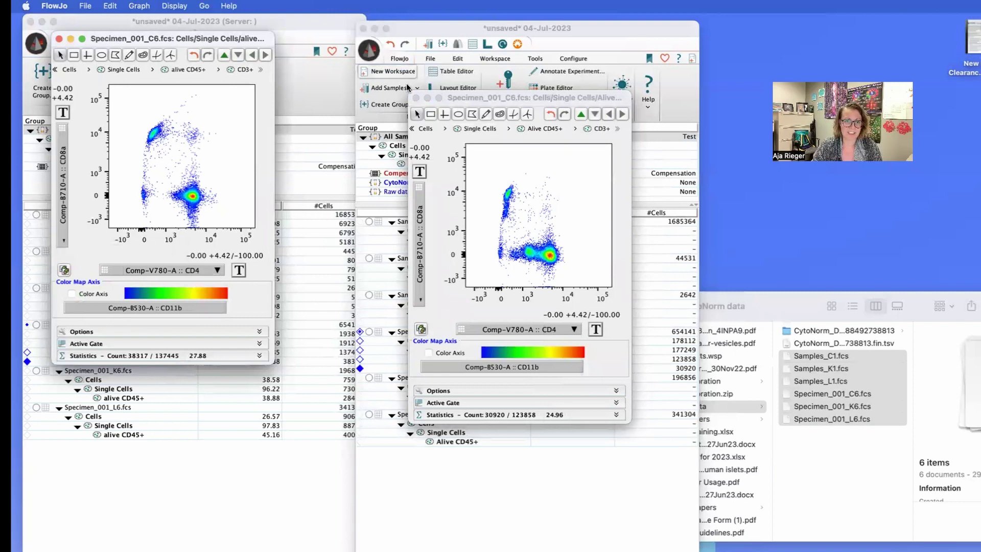
Draw a rectangle gate on the normalized CD4/CD8a plot, then delete it as unwanted
click(541, 277)
drag(535, 232, 565, 275)
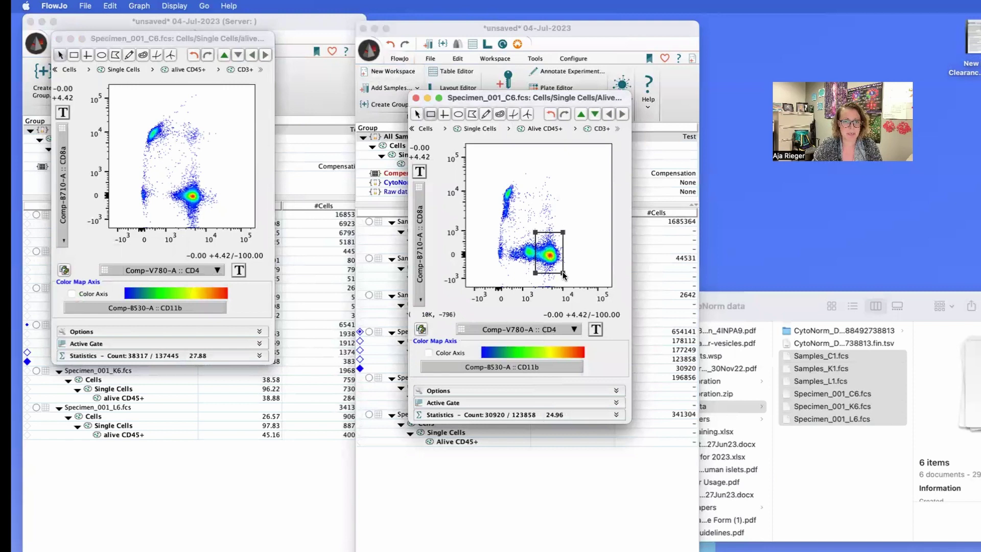
click(706, 339)
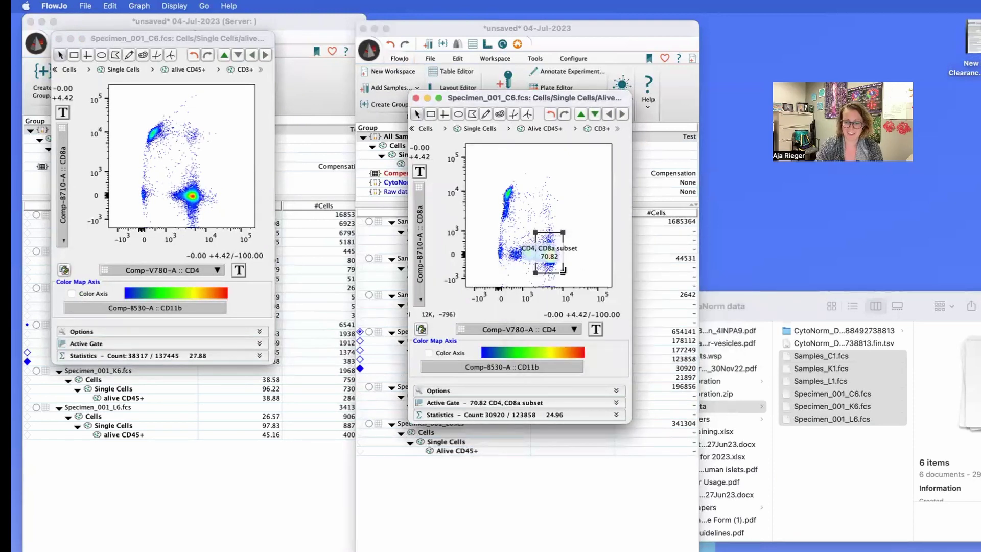
key(Delete)
click(617, 274)
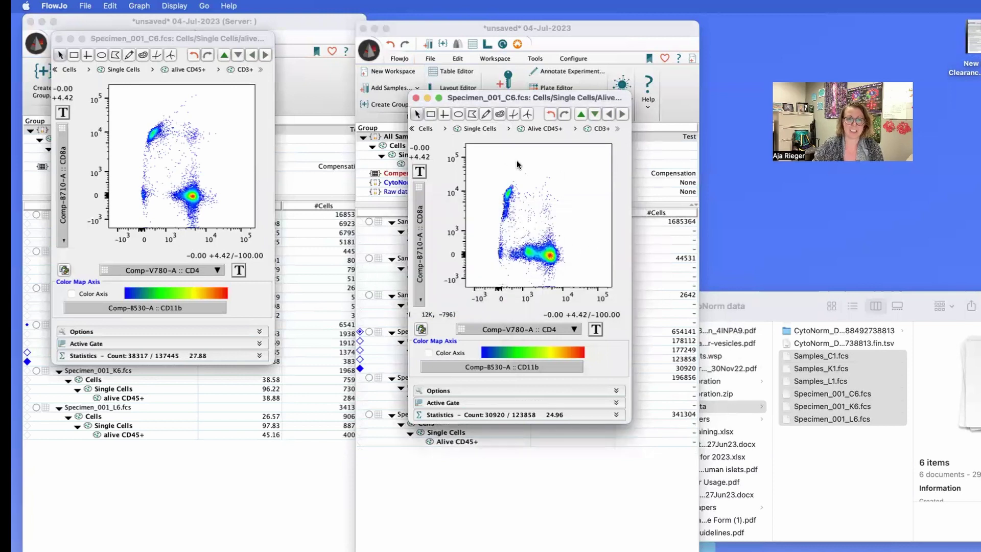
Place quadrant gates splitting CD4 and CD8a populations on the normalized and raw plots
click(443, 113)
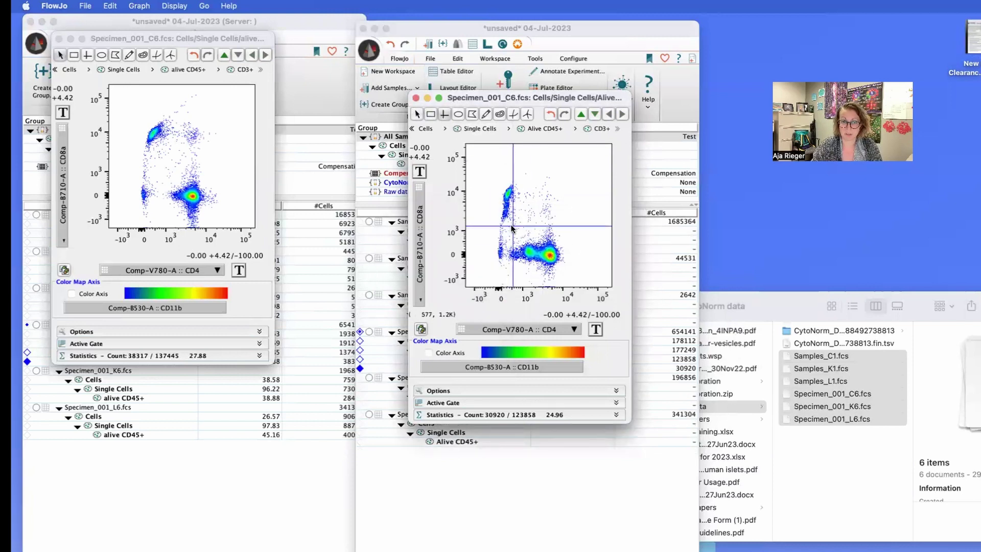
click(514, 224)
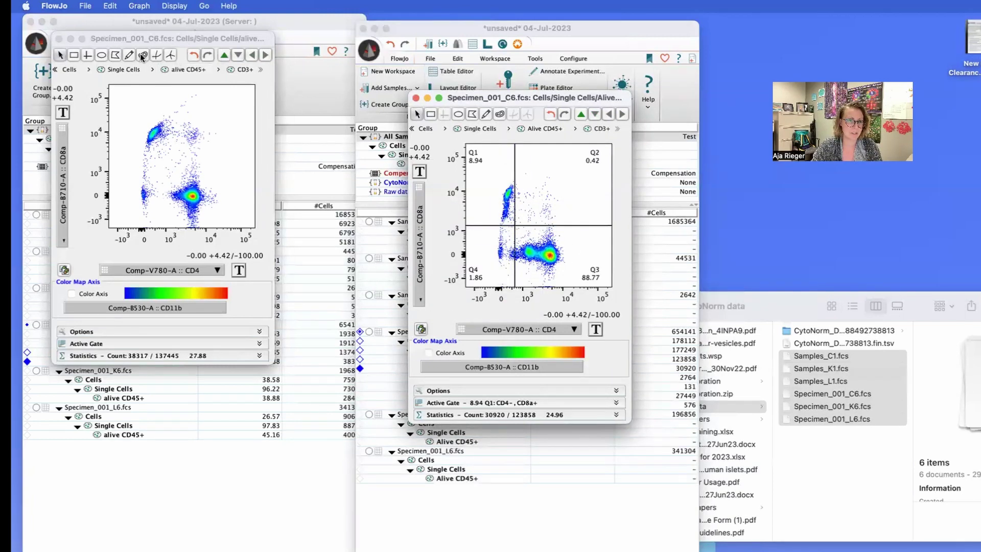
click(88, 55)
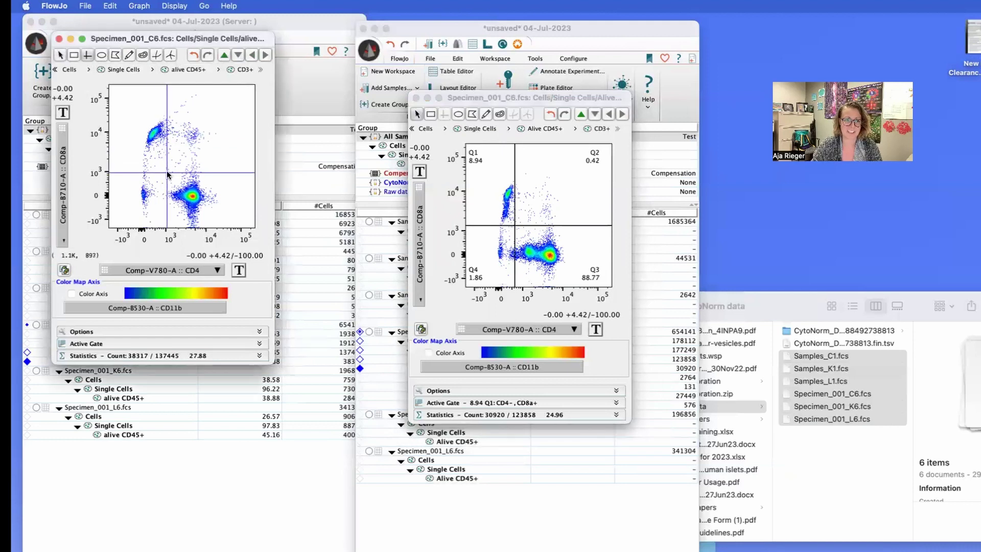
click(166, 180)
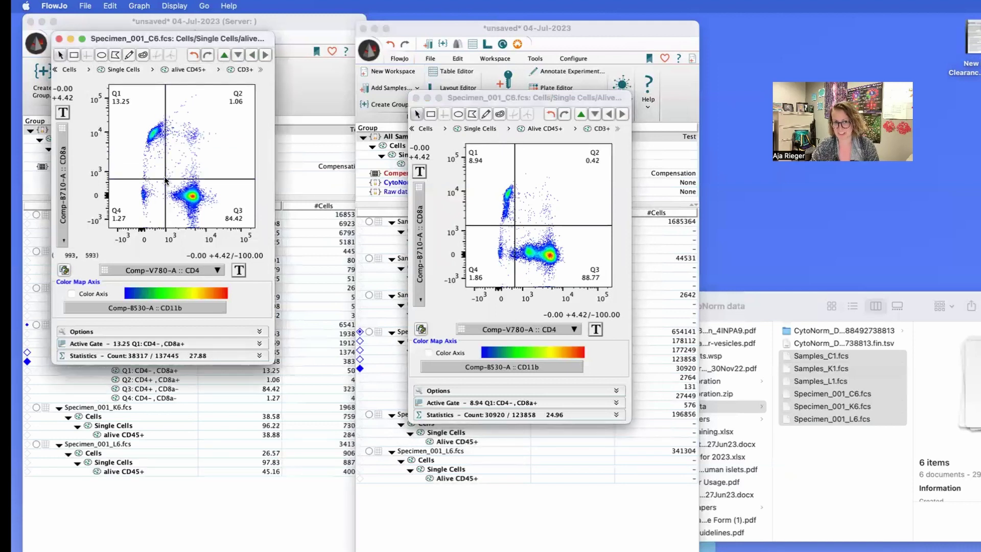